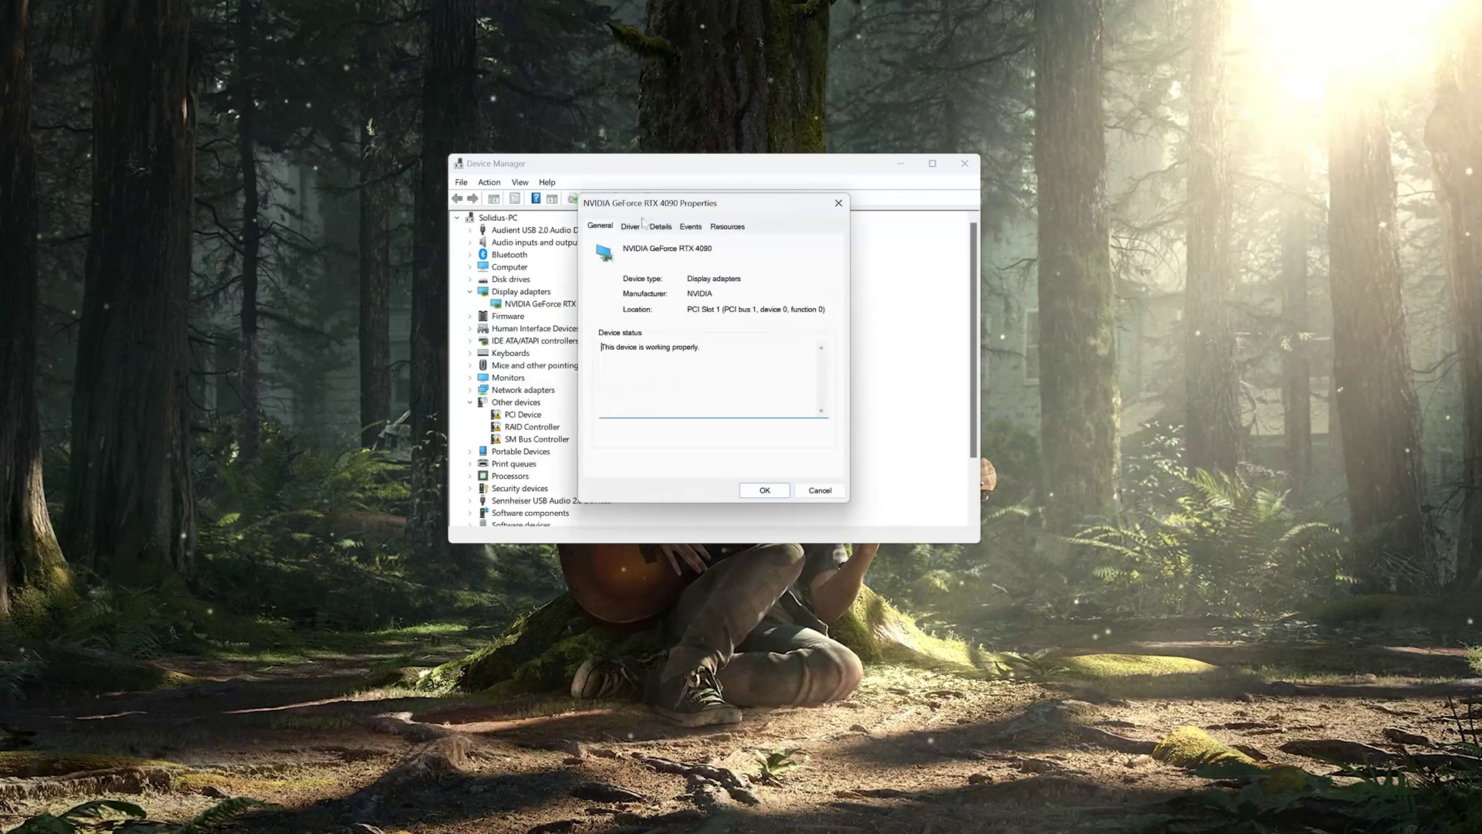
# Search automatically for an updated NVIDIA GeForce RTX 4090 driver, and check for updates through Windows Update
pyautogui.click(637, 229)
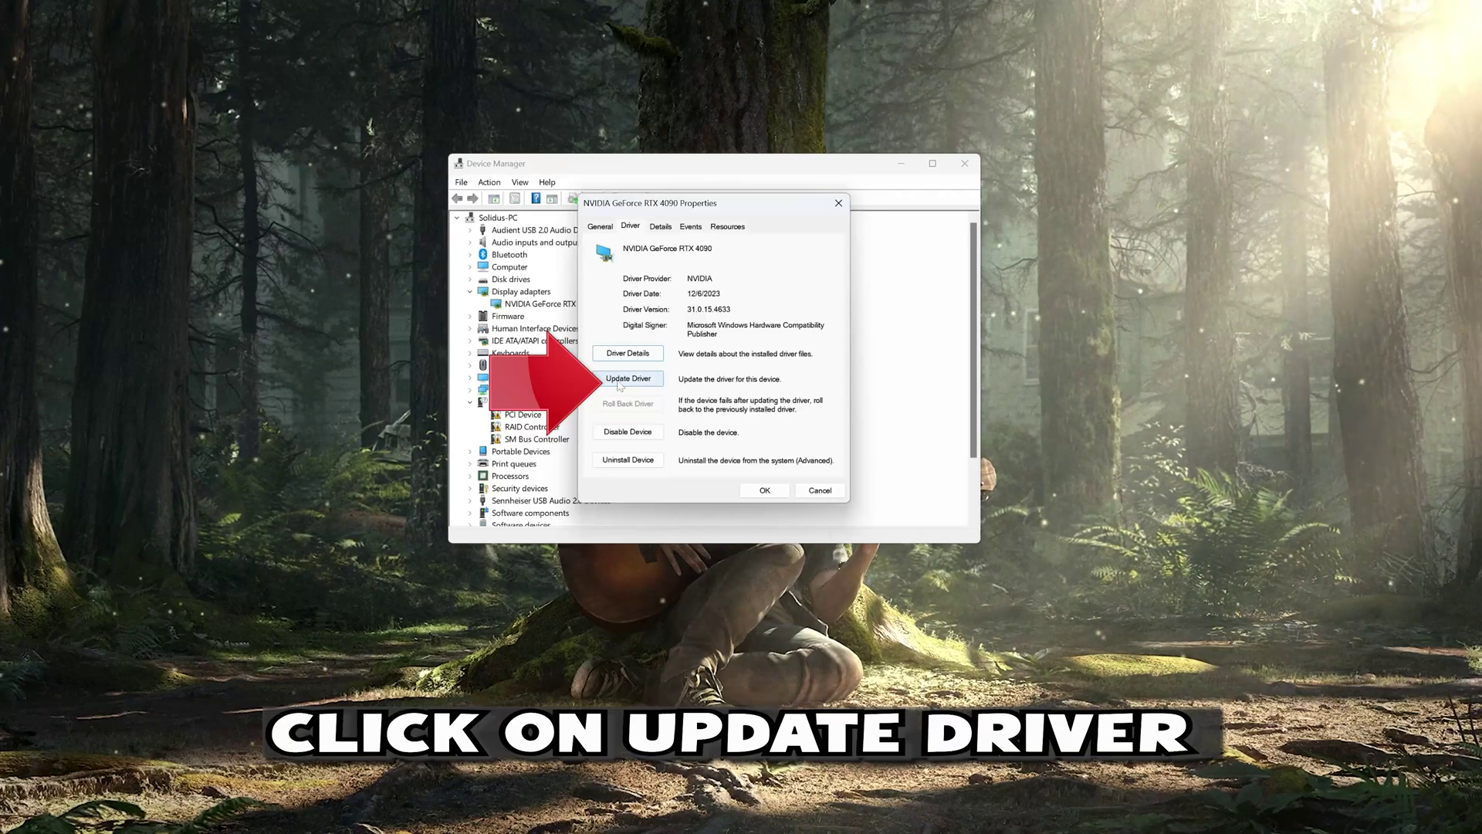
pyautogui.click(621, 380)
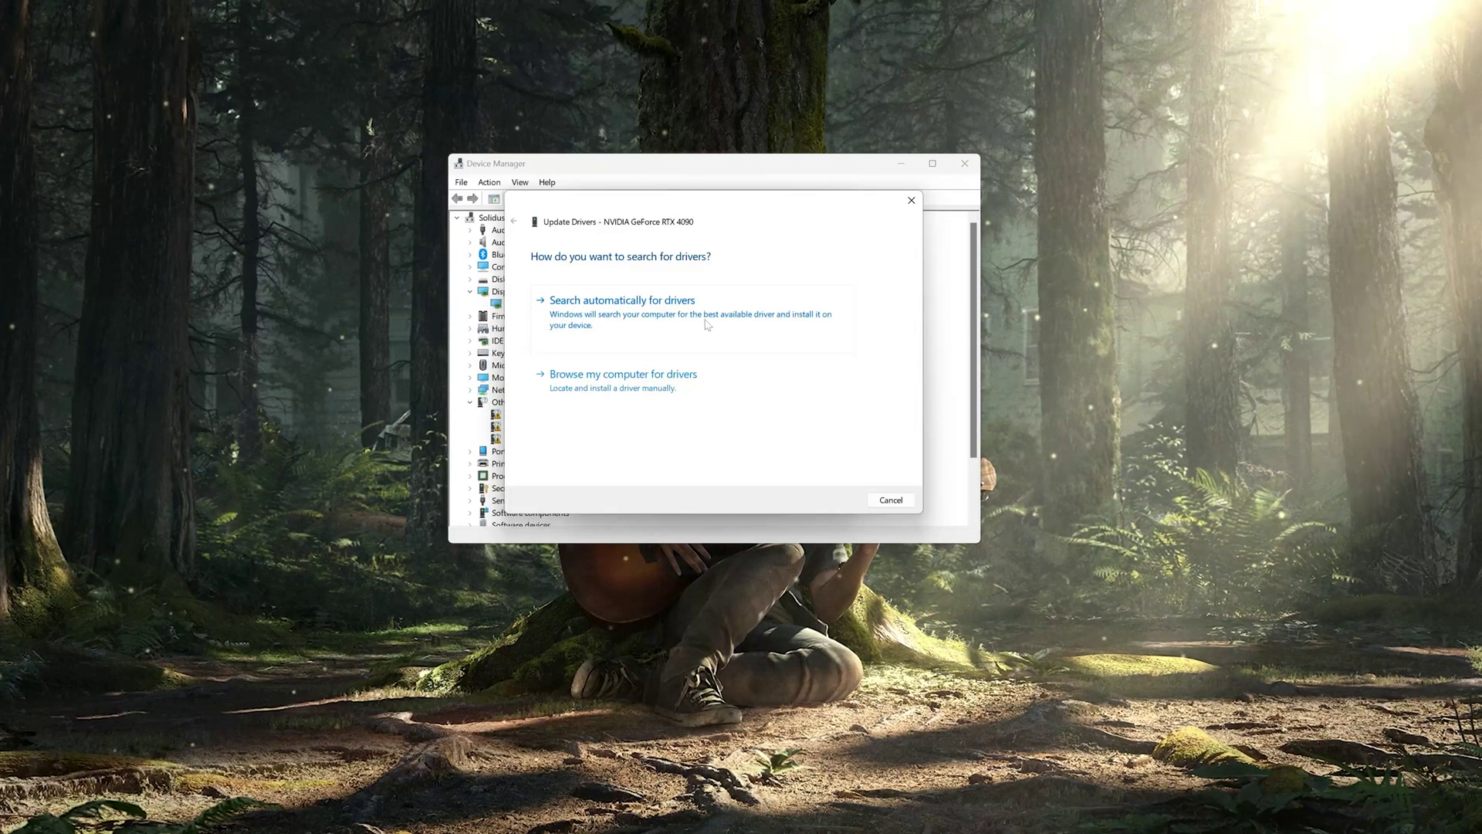
pyautogui.click(705, 324)
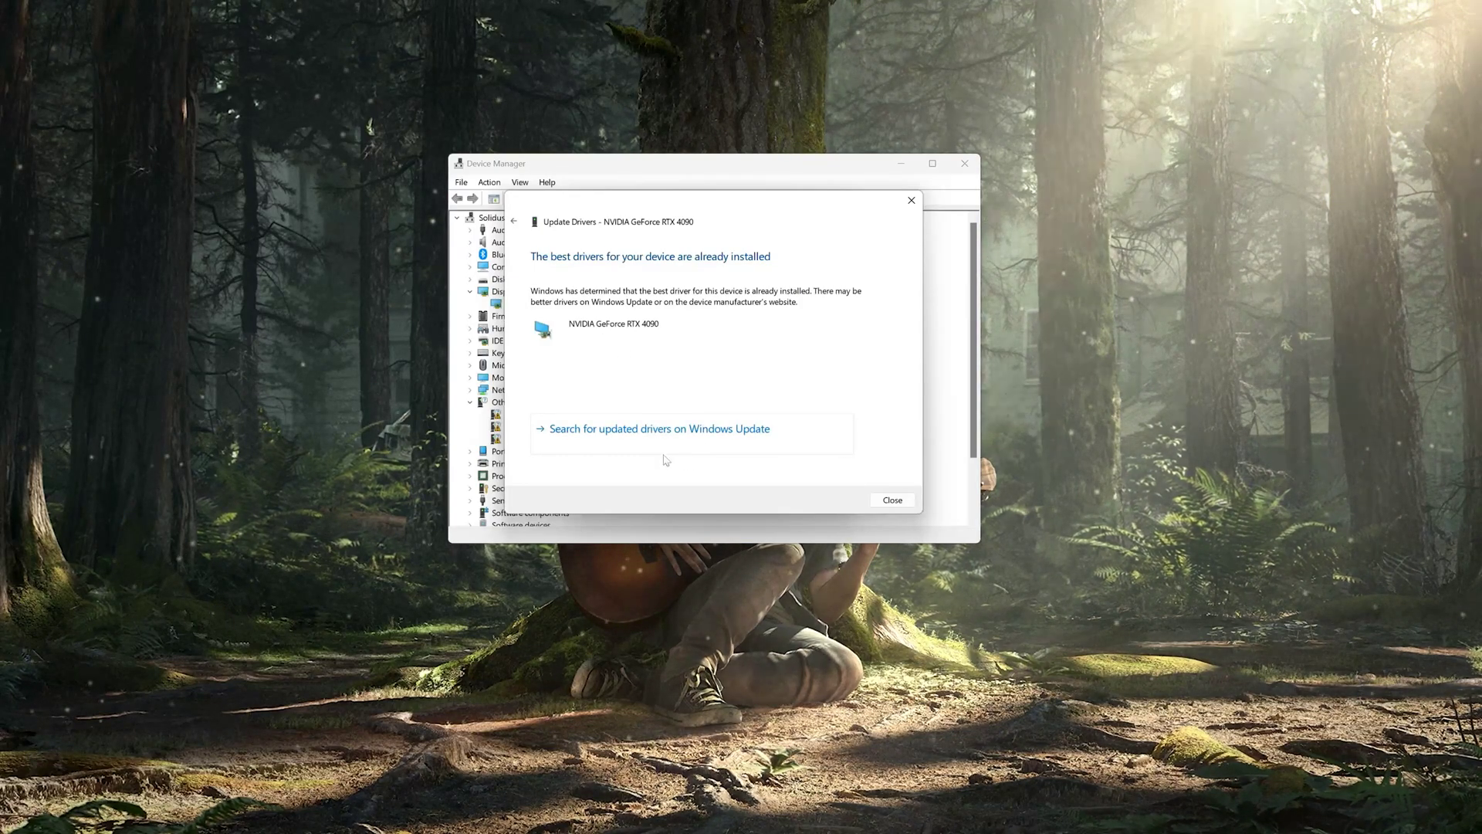
pyautogui.click(695, 429)
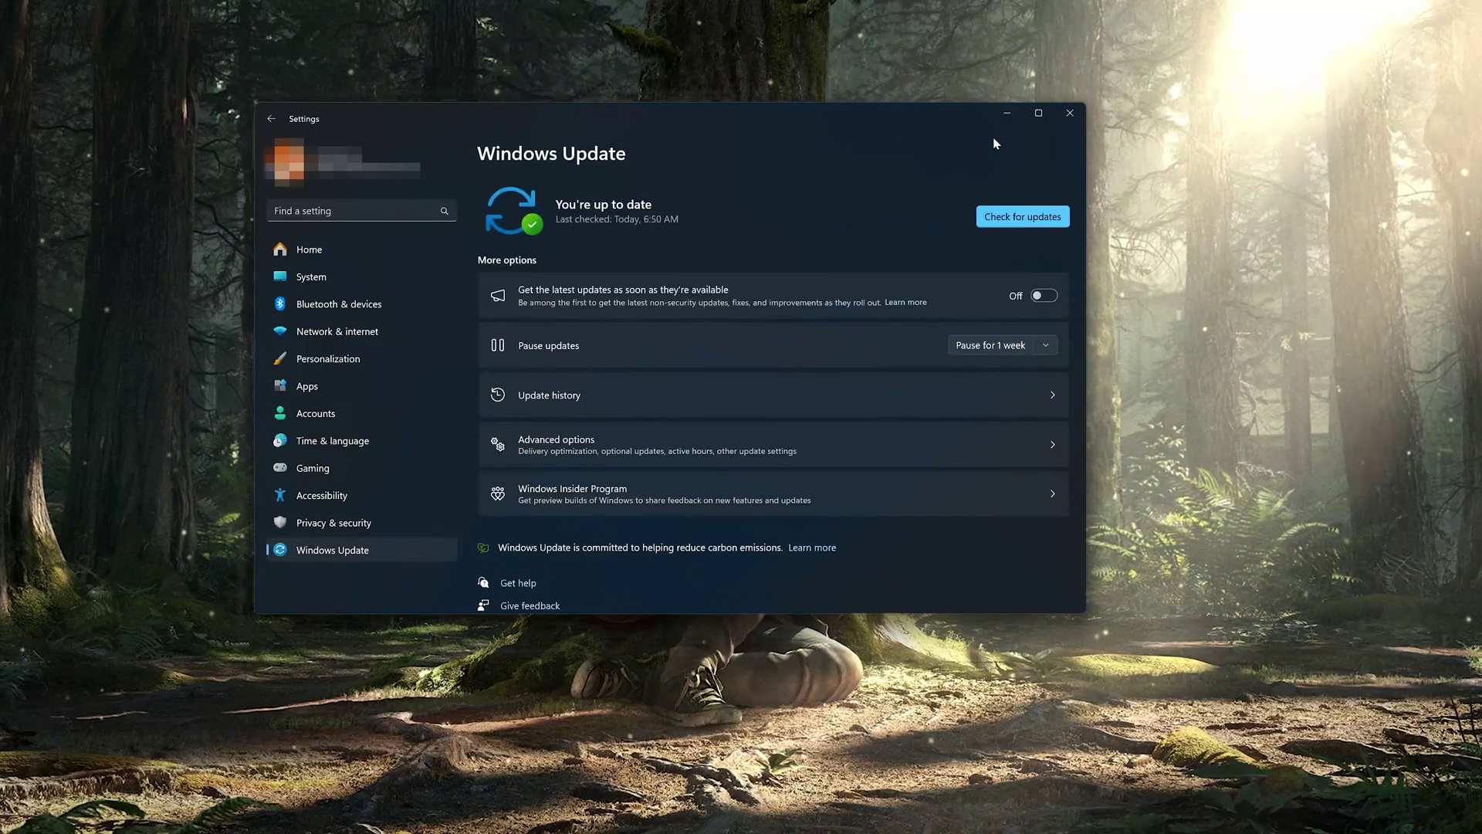
pyautogui.click(1011, 219)
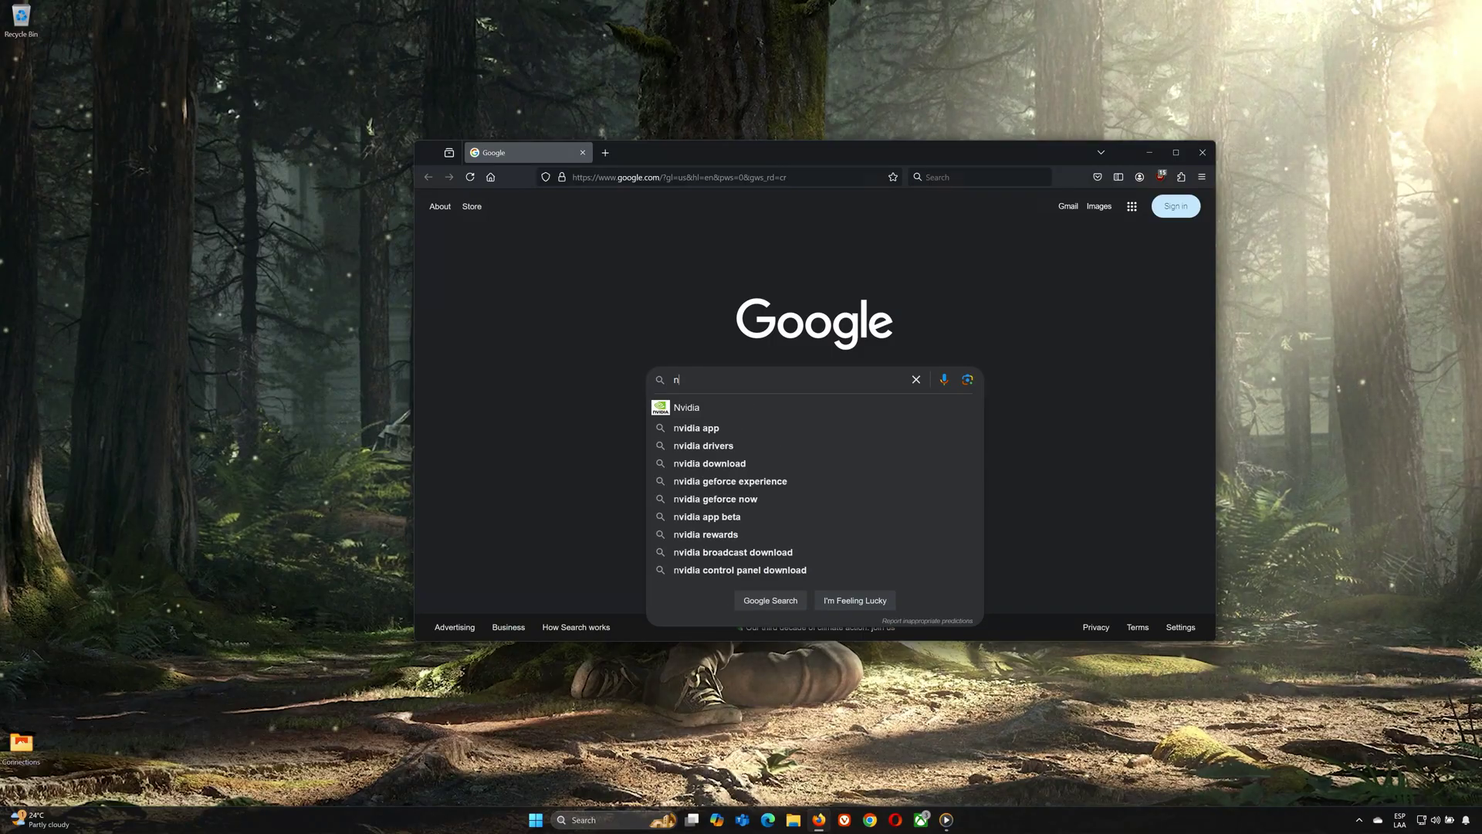
# Search Google for "nvidia app download", download the NVIDIA App installer from the official NVIDIA page, and close the browser
pyautogui.write('app')
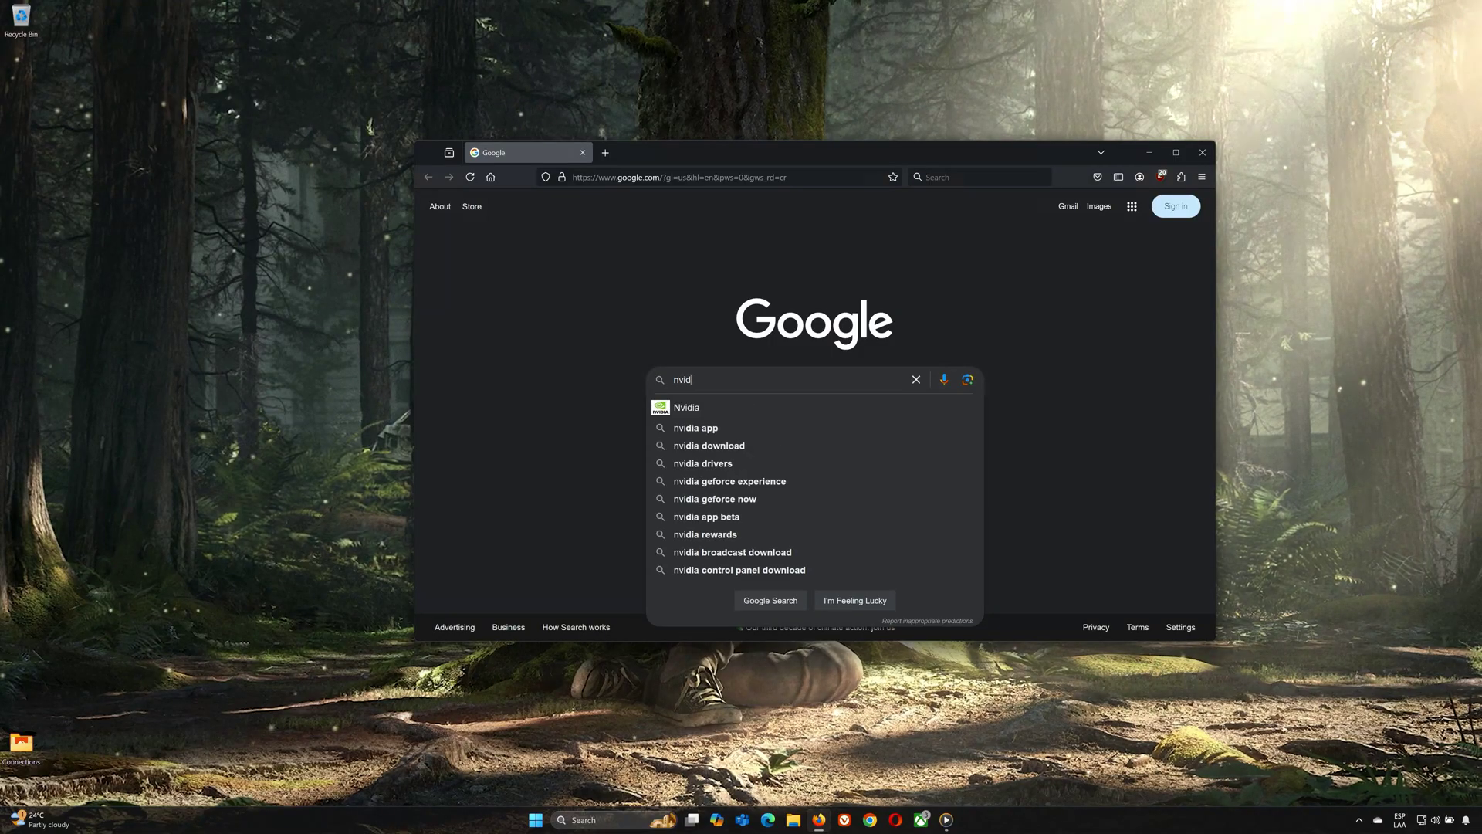
pyautogui.write(' d')
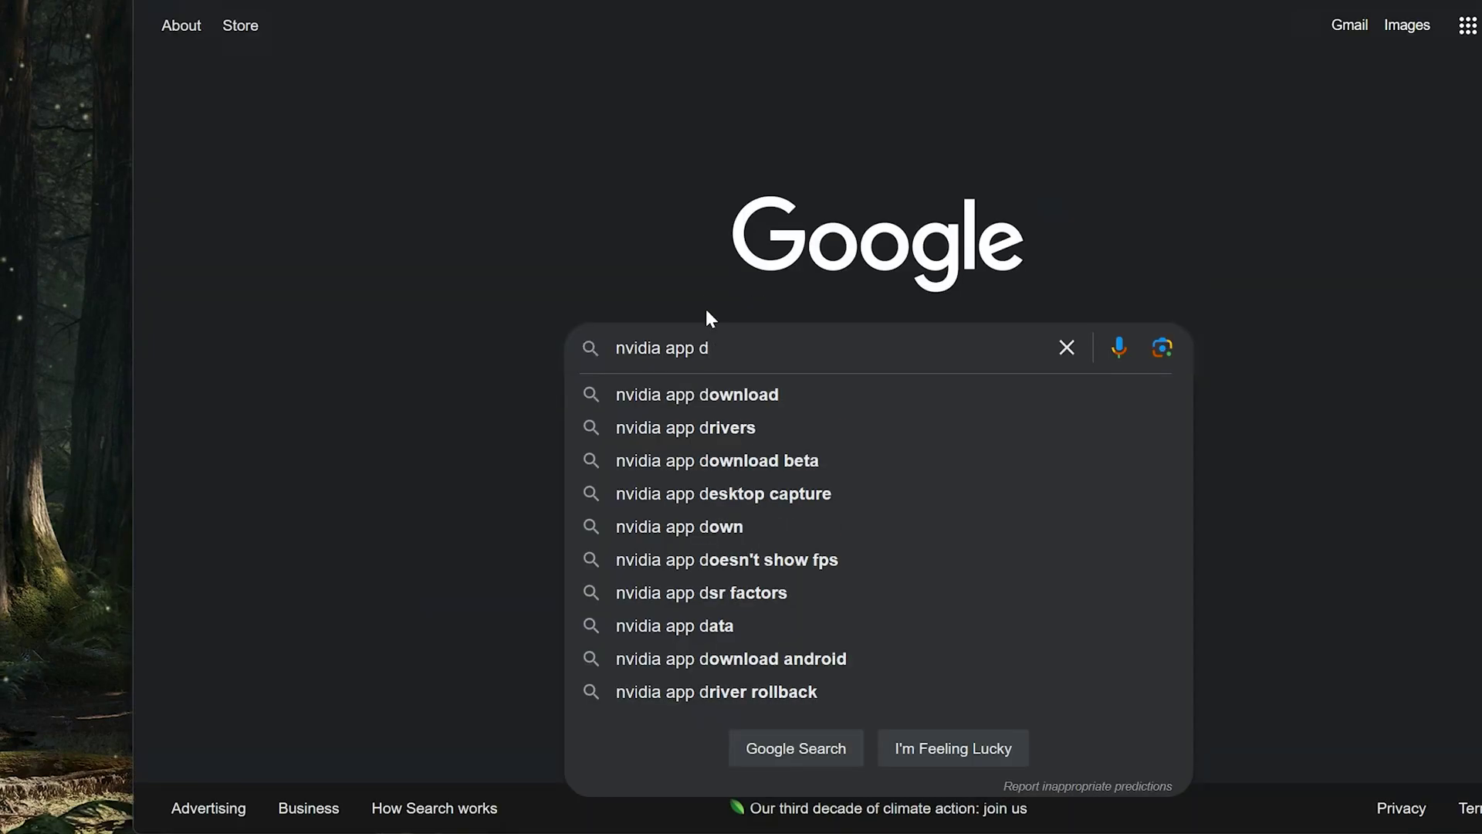
pyautogui.click(708, 392)
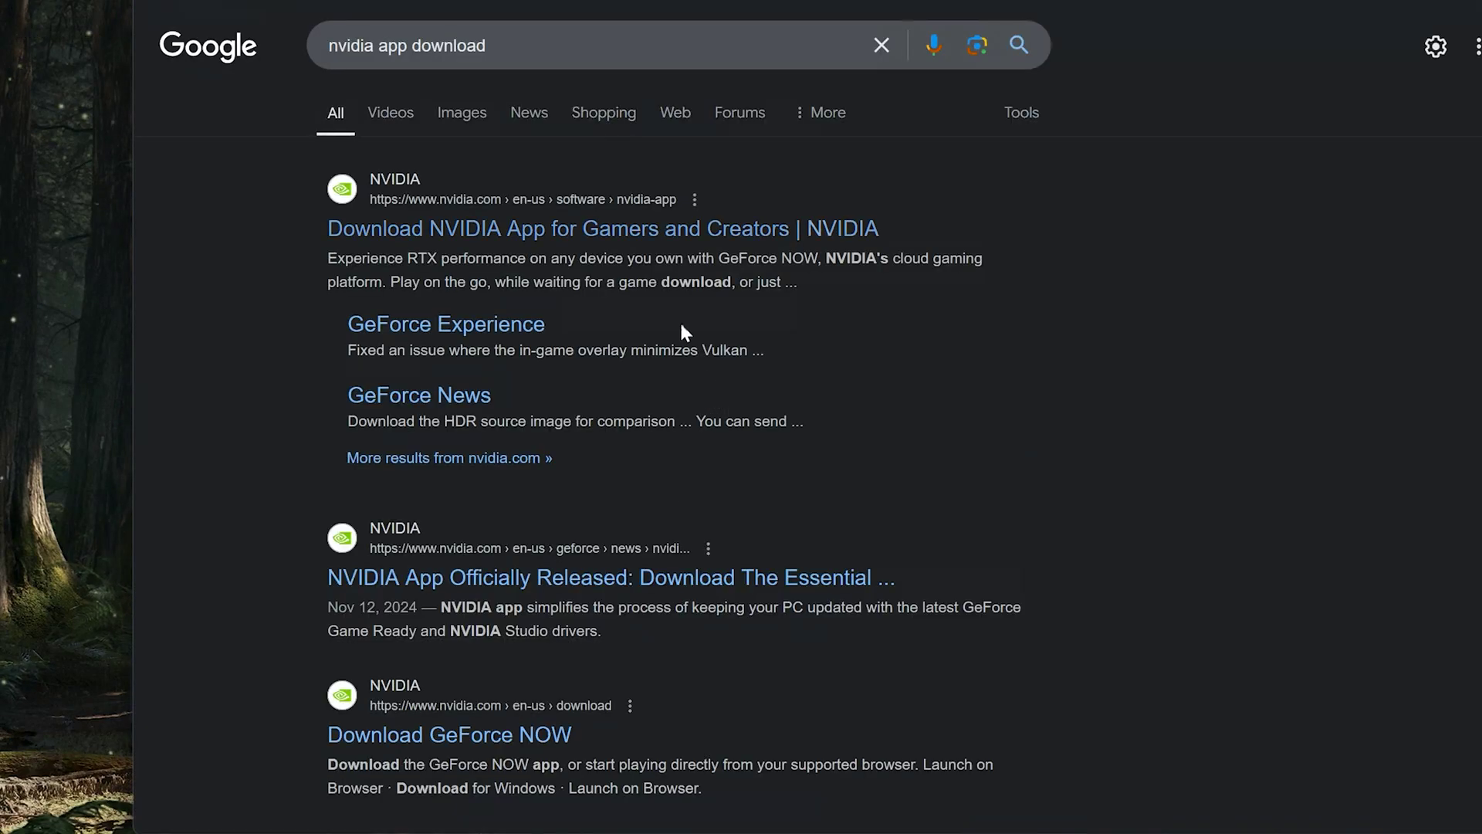
pyautogui.click(675, 230)
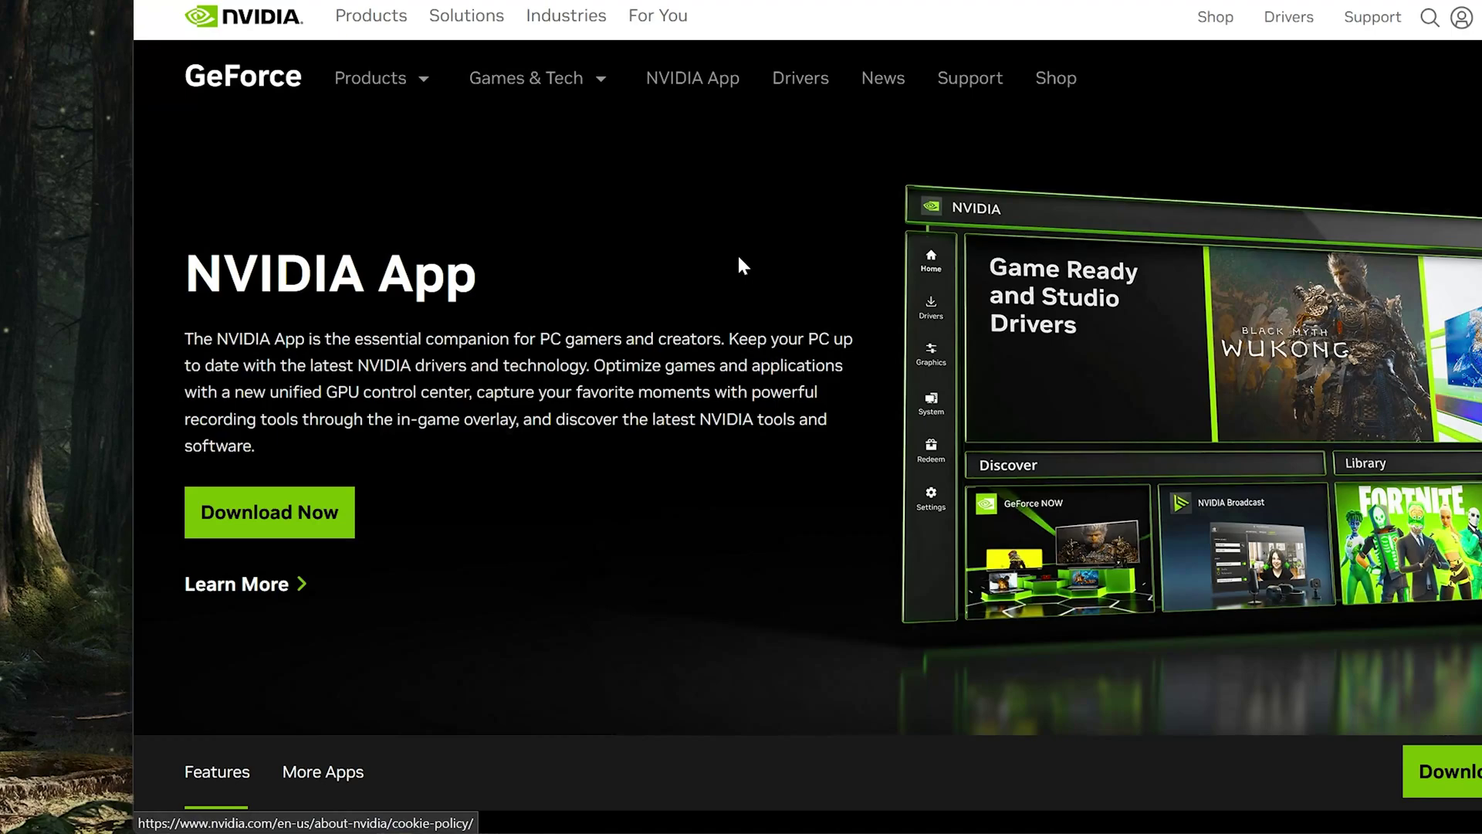
pyautogui.click(269, 512)
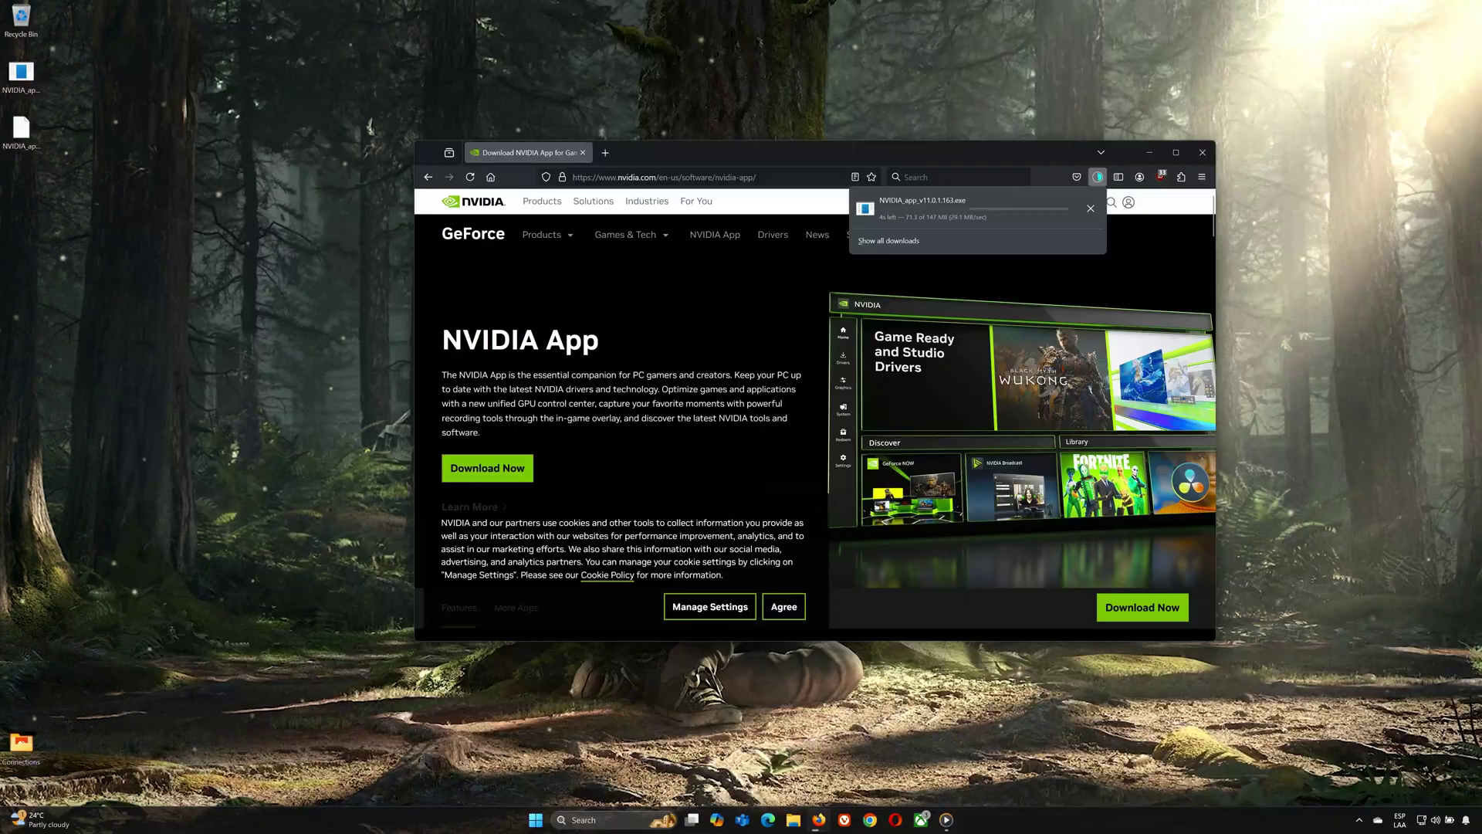
pyautogui.click(1209, 147)
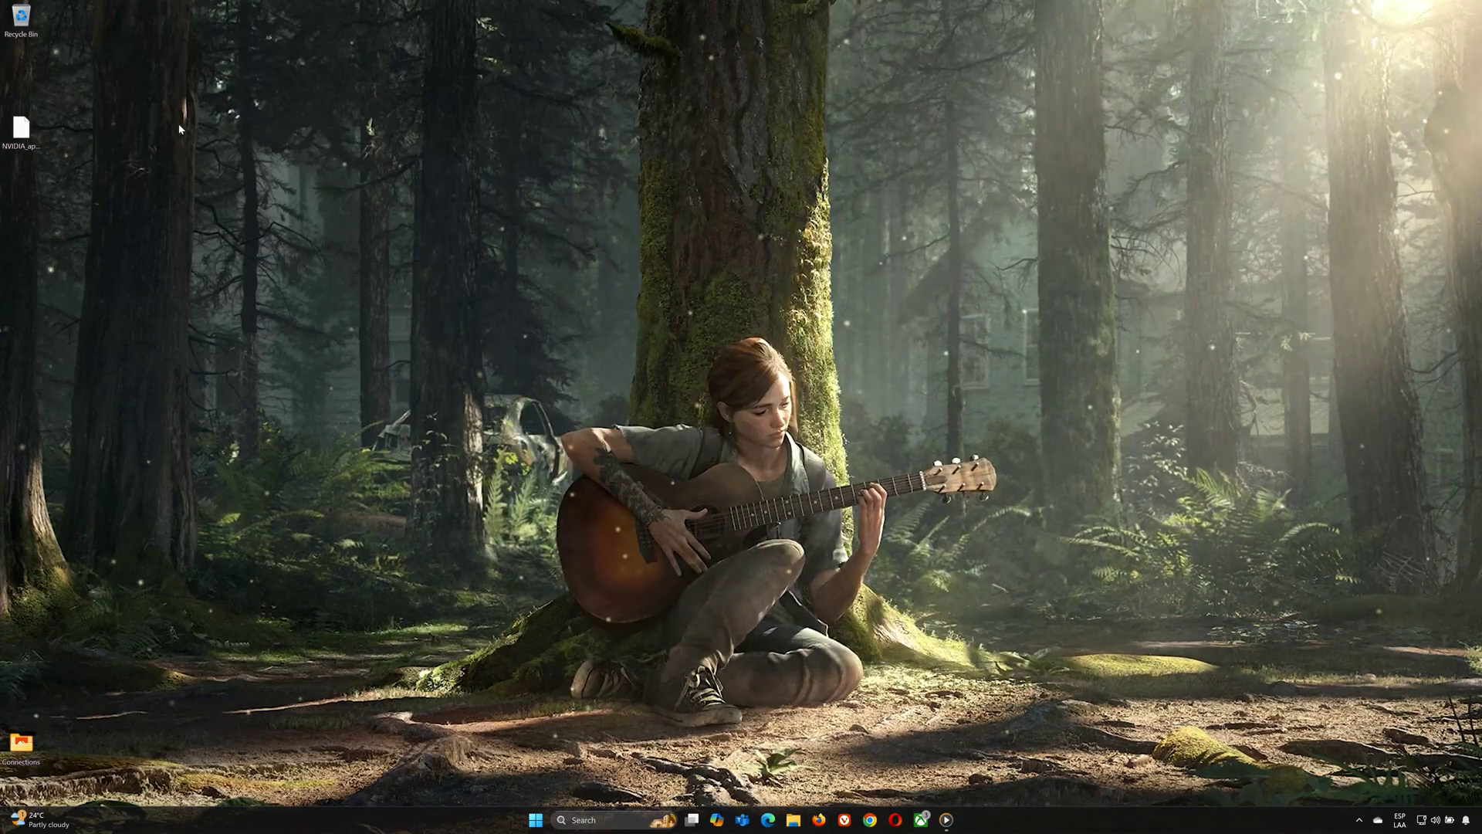
# Run the downloaded NVIDIA App installer, allow it to make changes, accept the agreement to install it, and dismiss the release highlights
pyautogui.doubleClick(21, 132)
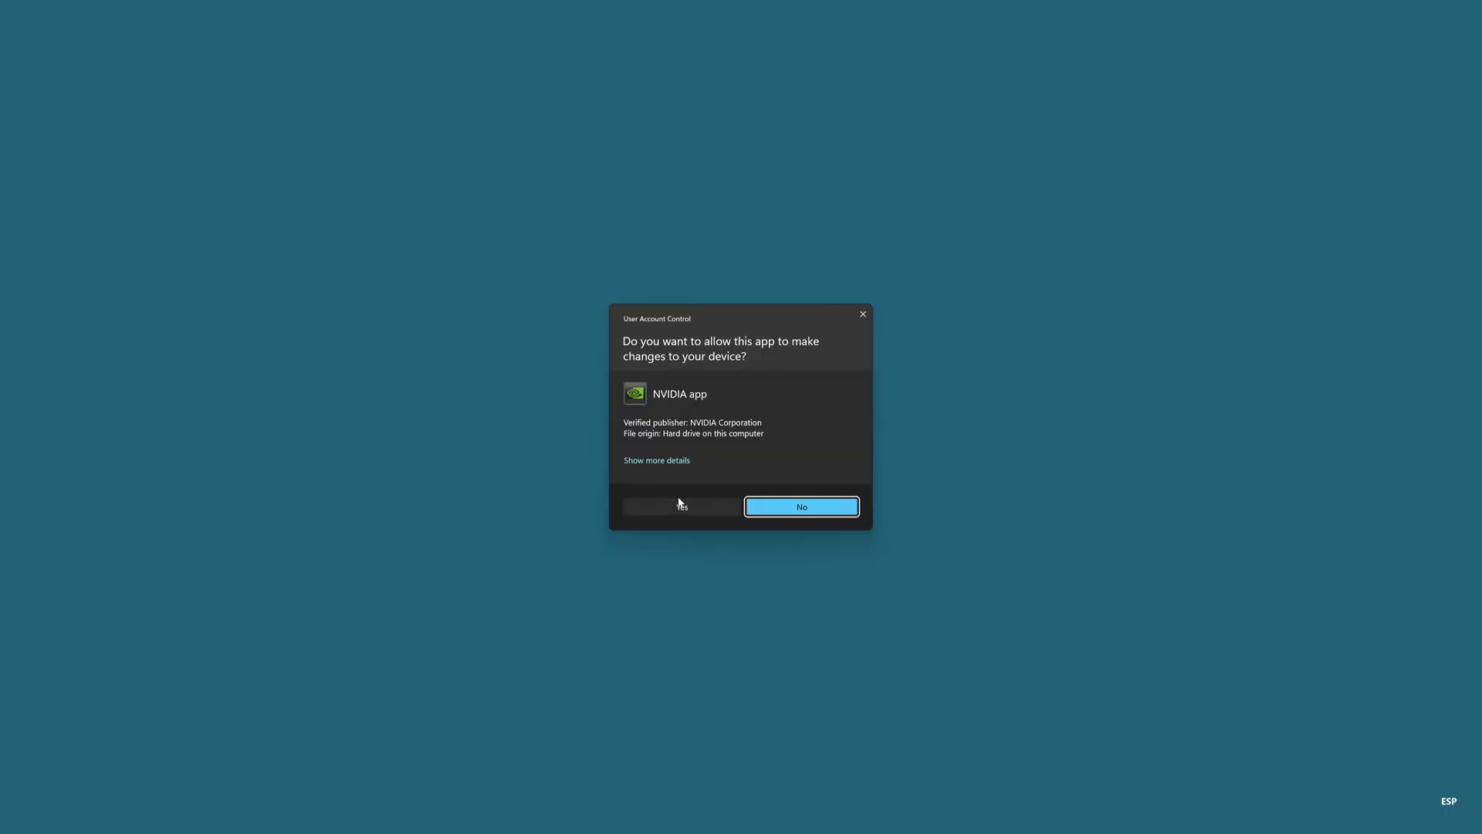
pyautogui.click(803, 507)
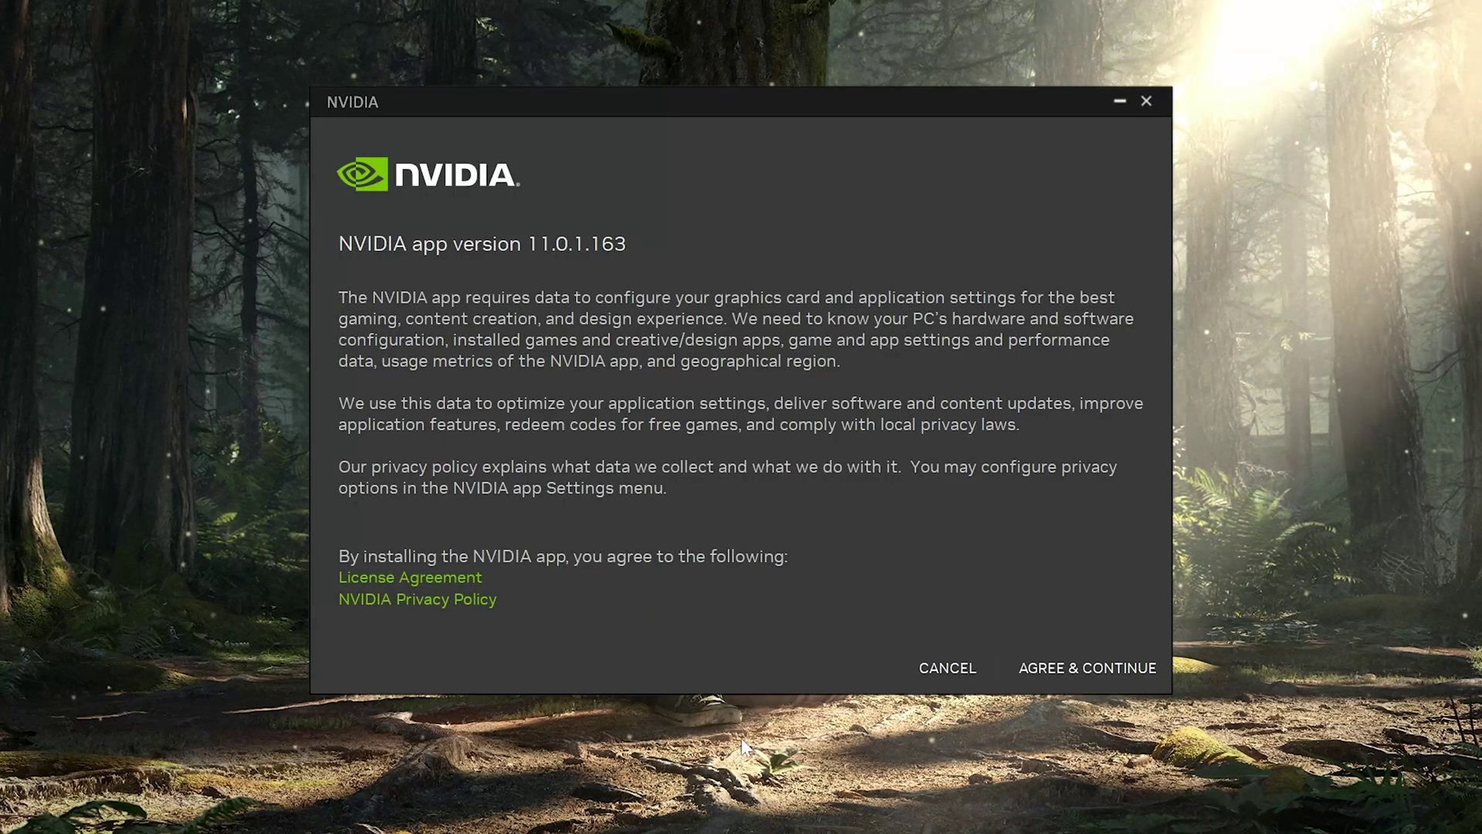
pyautogui.click(1088, 669)
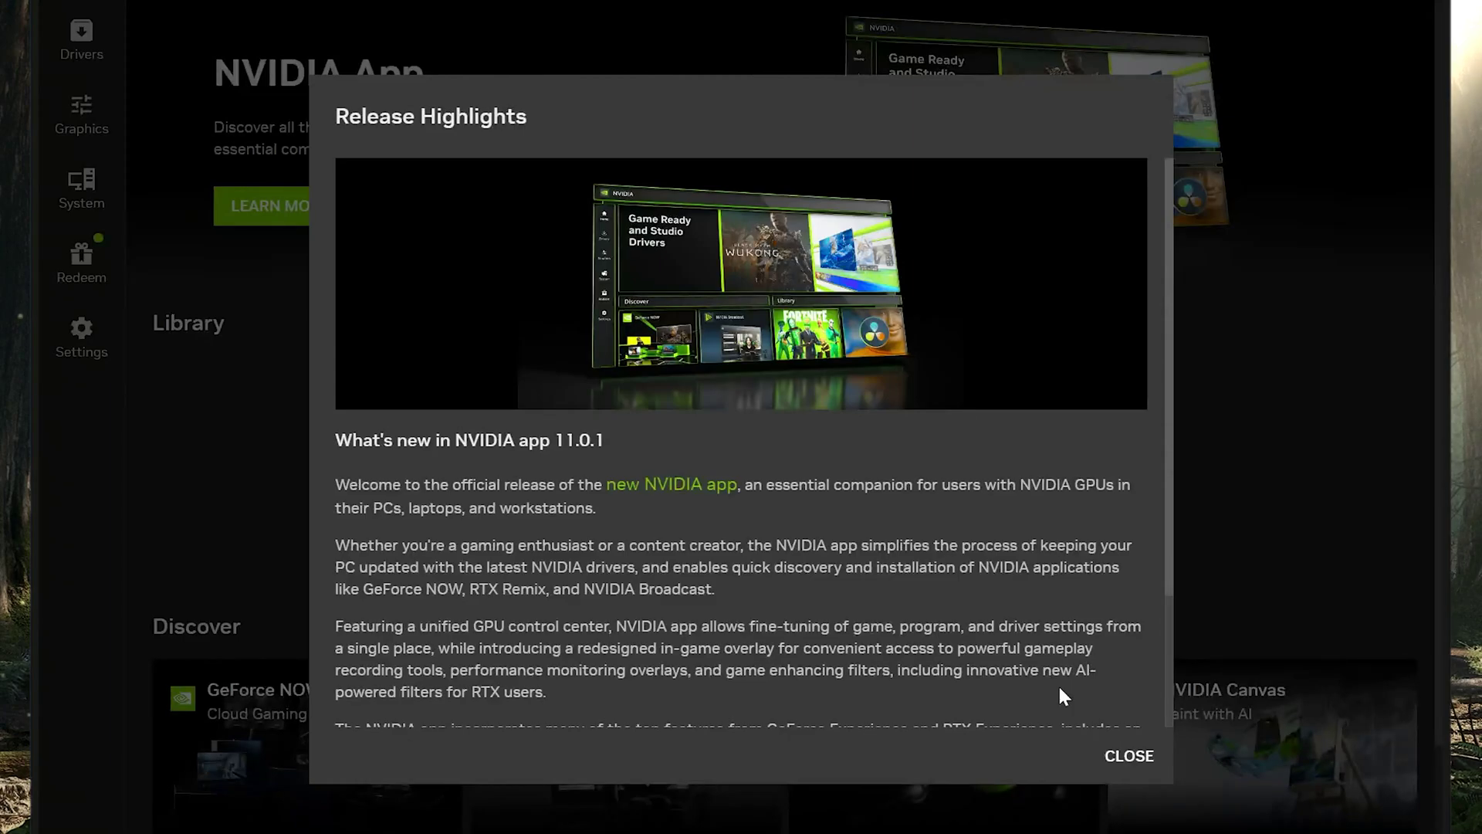
pyautogui.click(1129, 756)
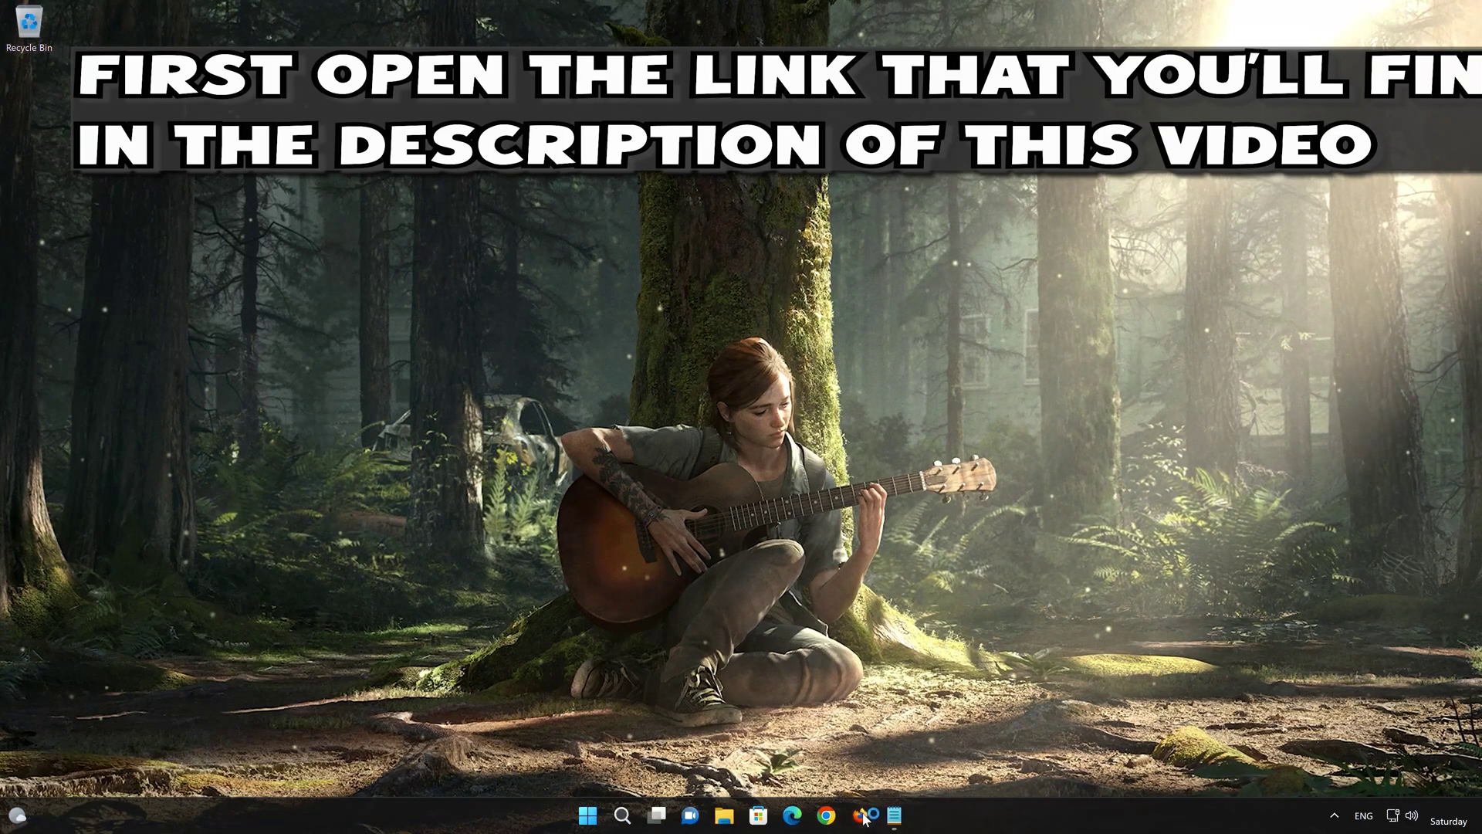
pyautogui.click(895, 816)
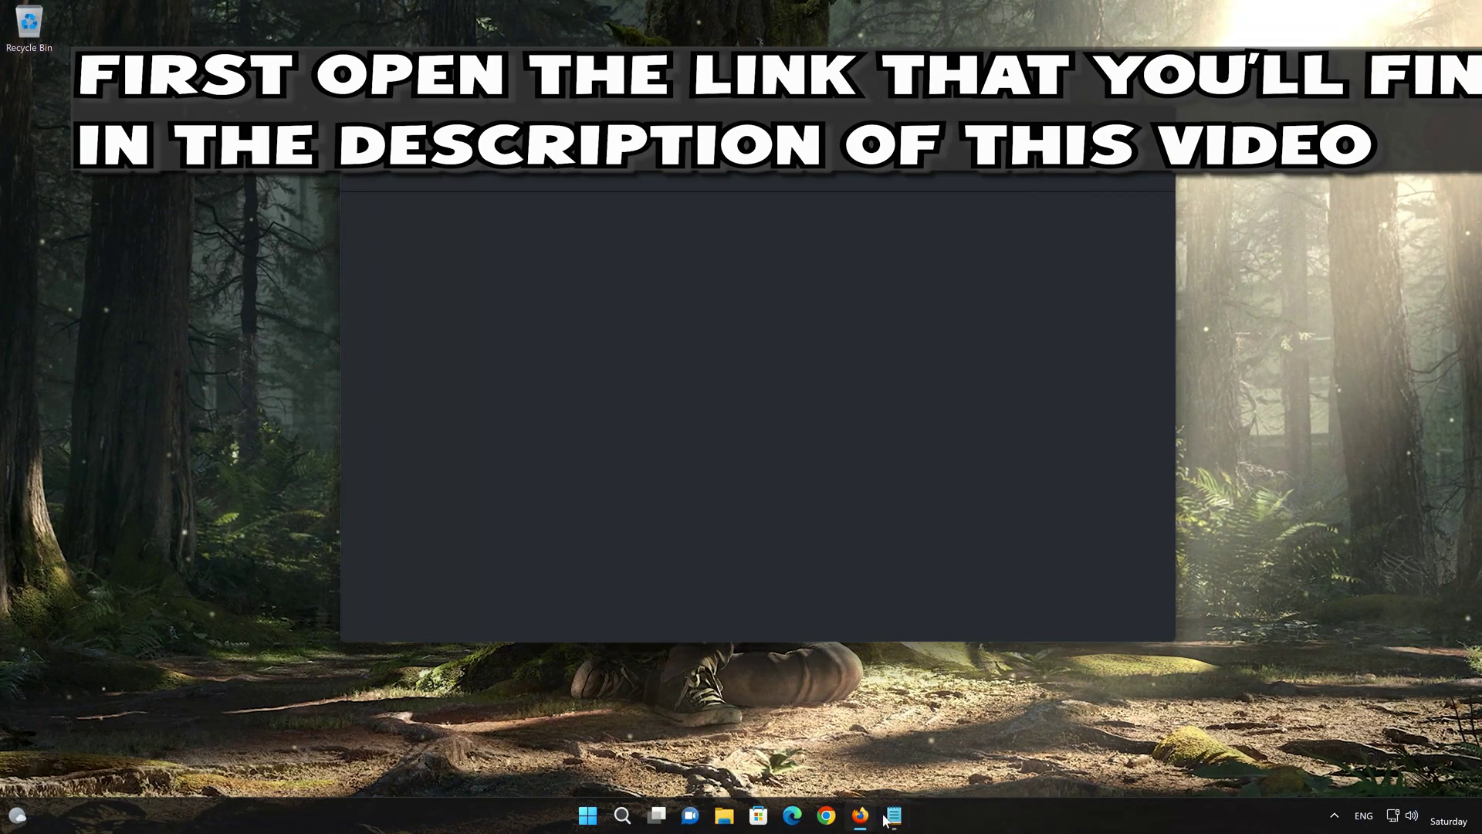
pyautogui.moveTo(985, 204); pyautogui.dragTo(453, 203)
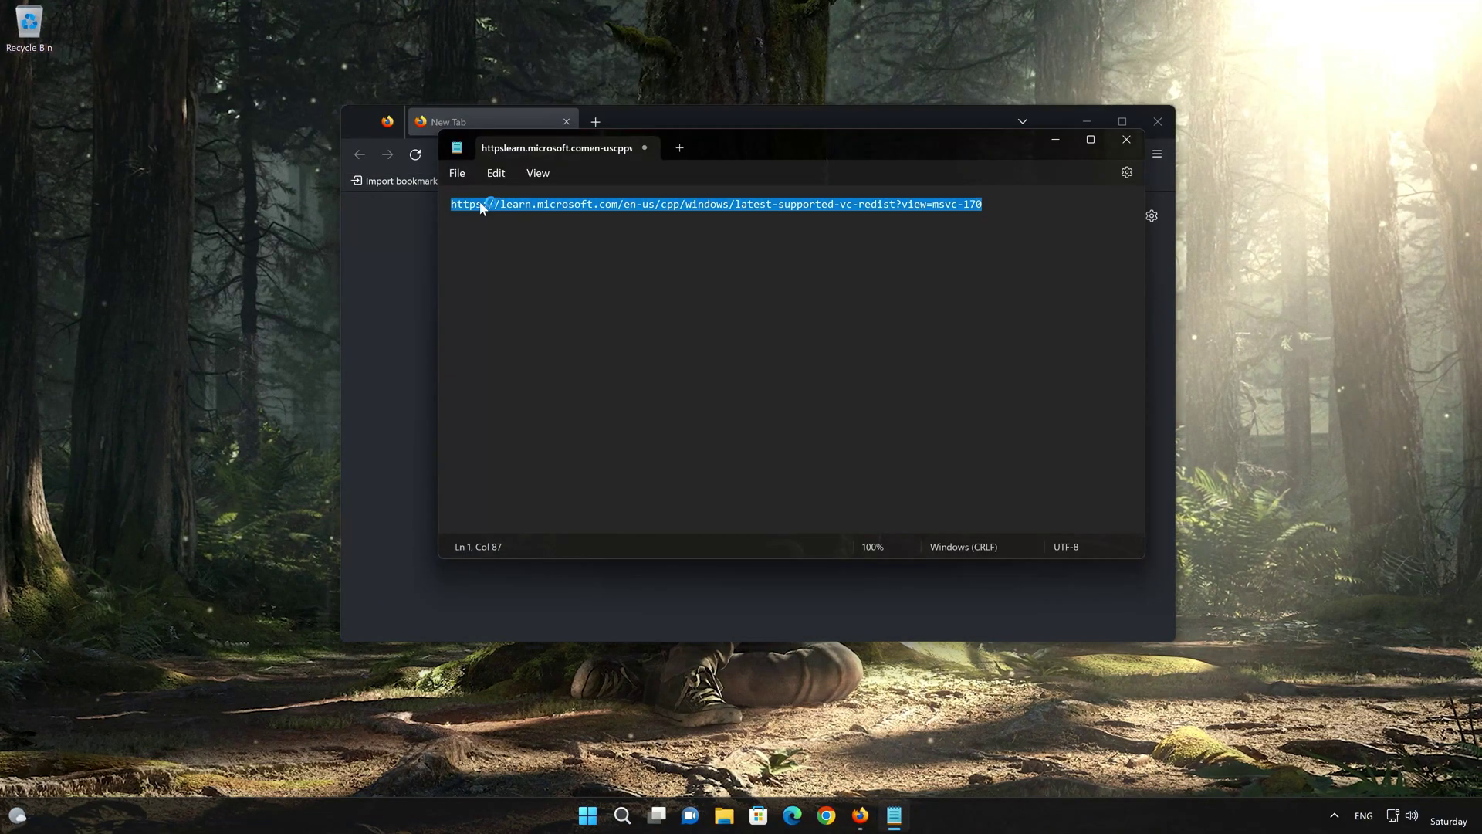
pyautogui.rightClick(486, 205)
pyautogui.click(531, 284)
pyautogui.click(1056, 139)
pyautogui.rightClick(648, 157)
pyautogui.click(677, 290)
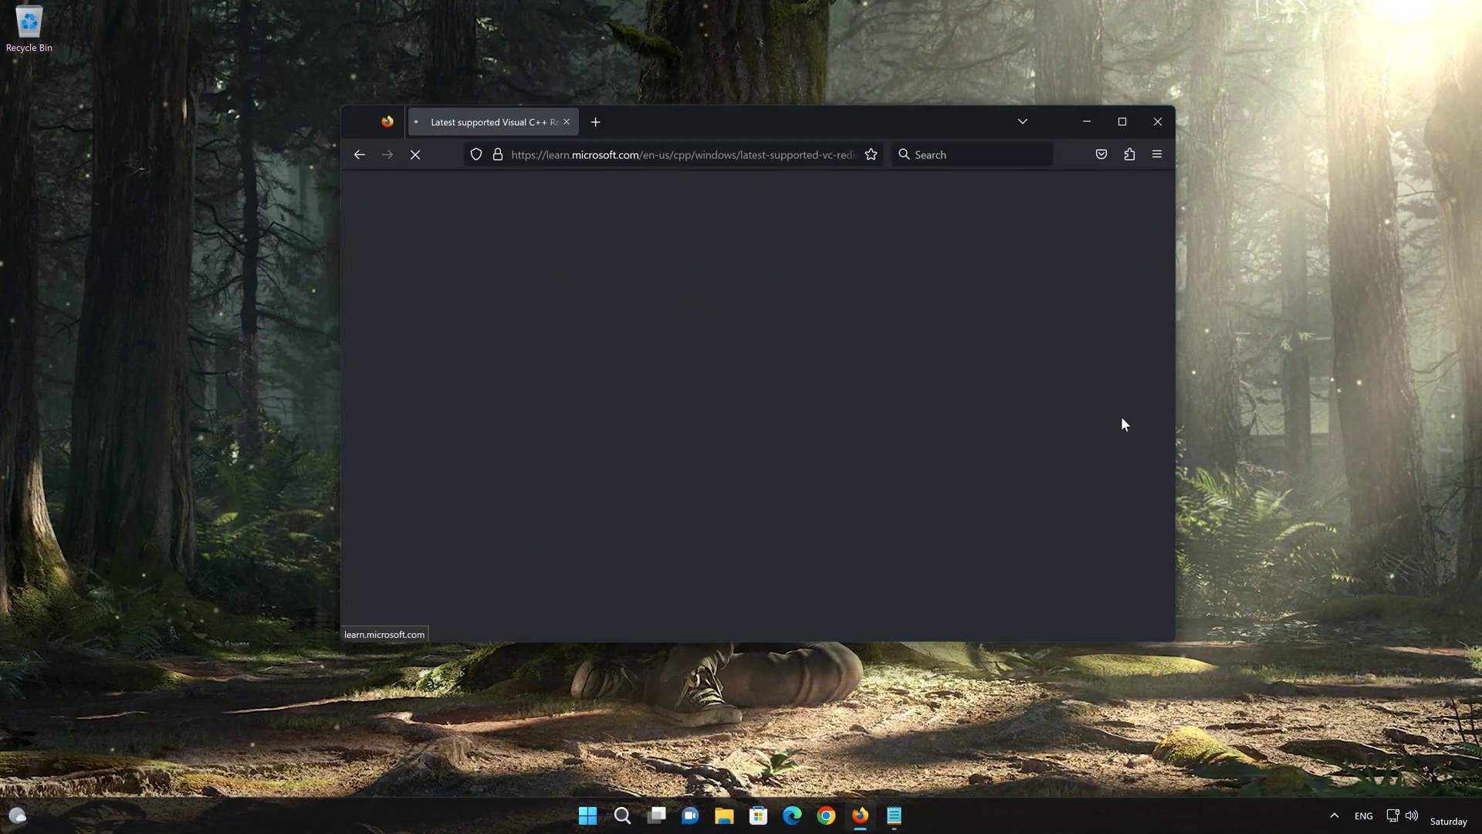
# Download the X86 and X64 Visual C++ Redistributable installers from the Microsoft page and close the browser
pyautogui.scroll(-10, 1096, 440)
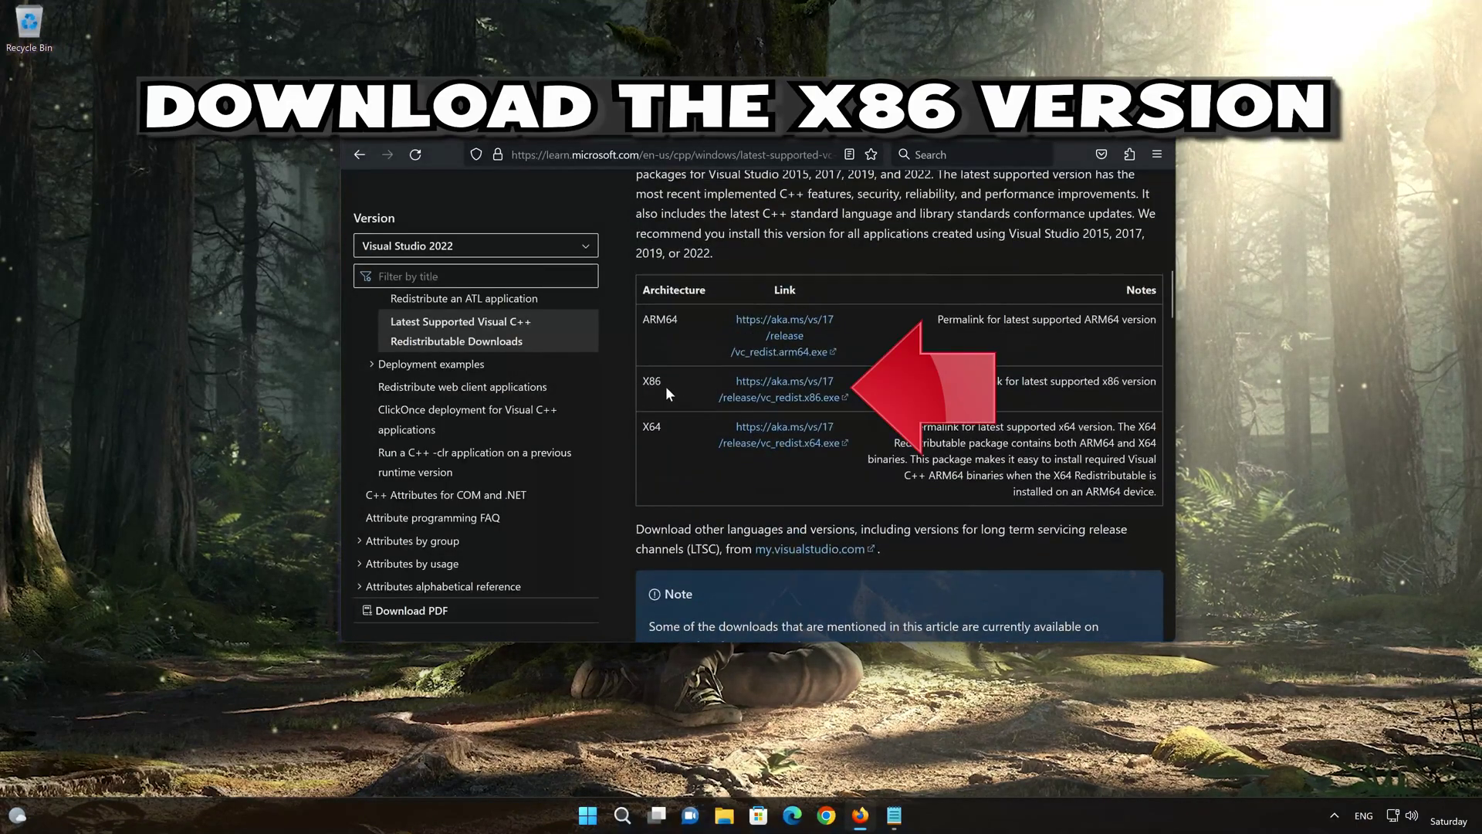
pyautogui.click(784, 397)
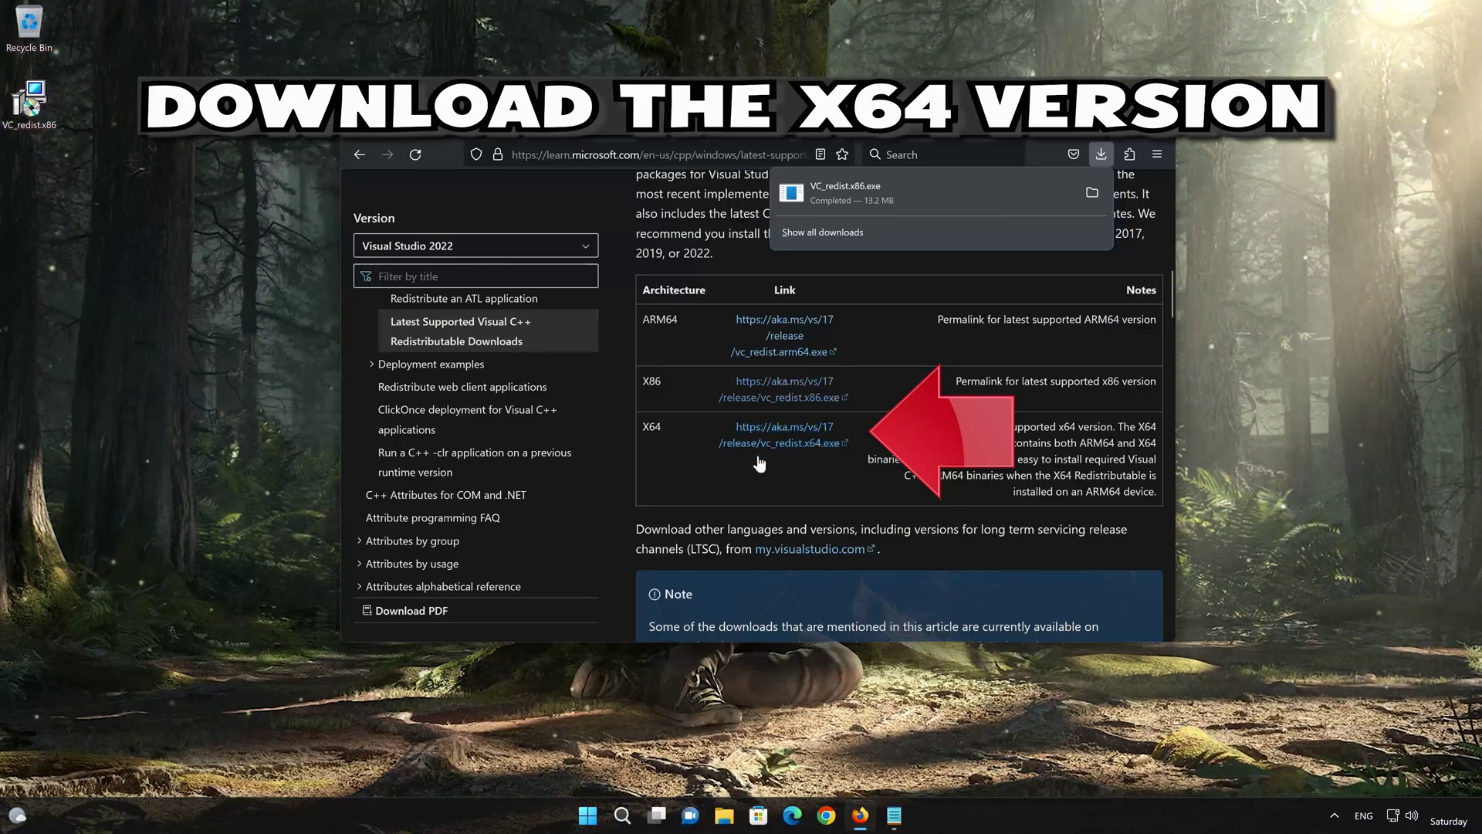
pyautogui.click(807, 445)
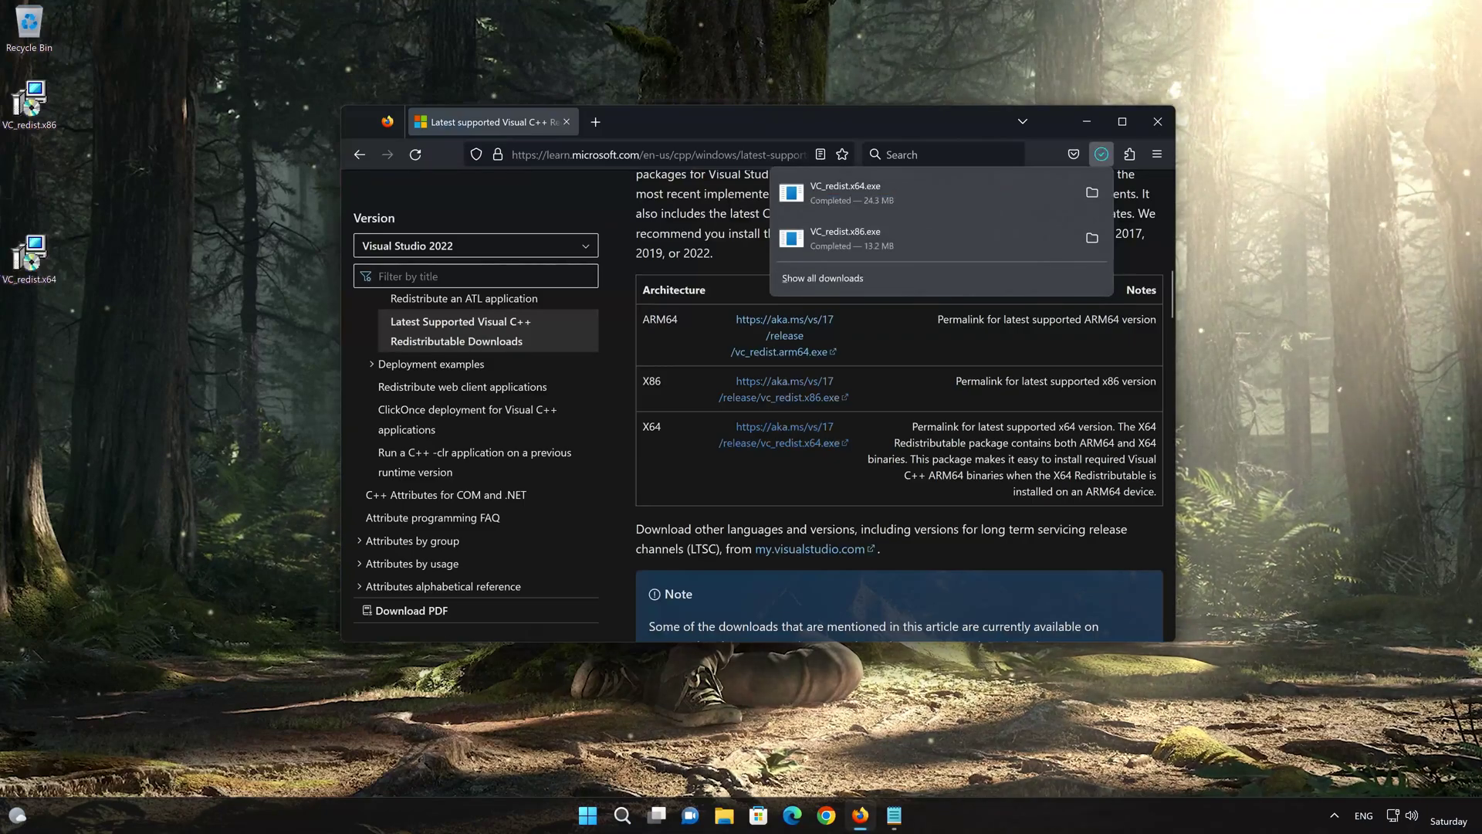
pyautogui.click(1145, 124)
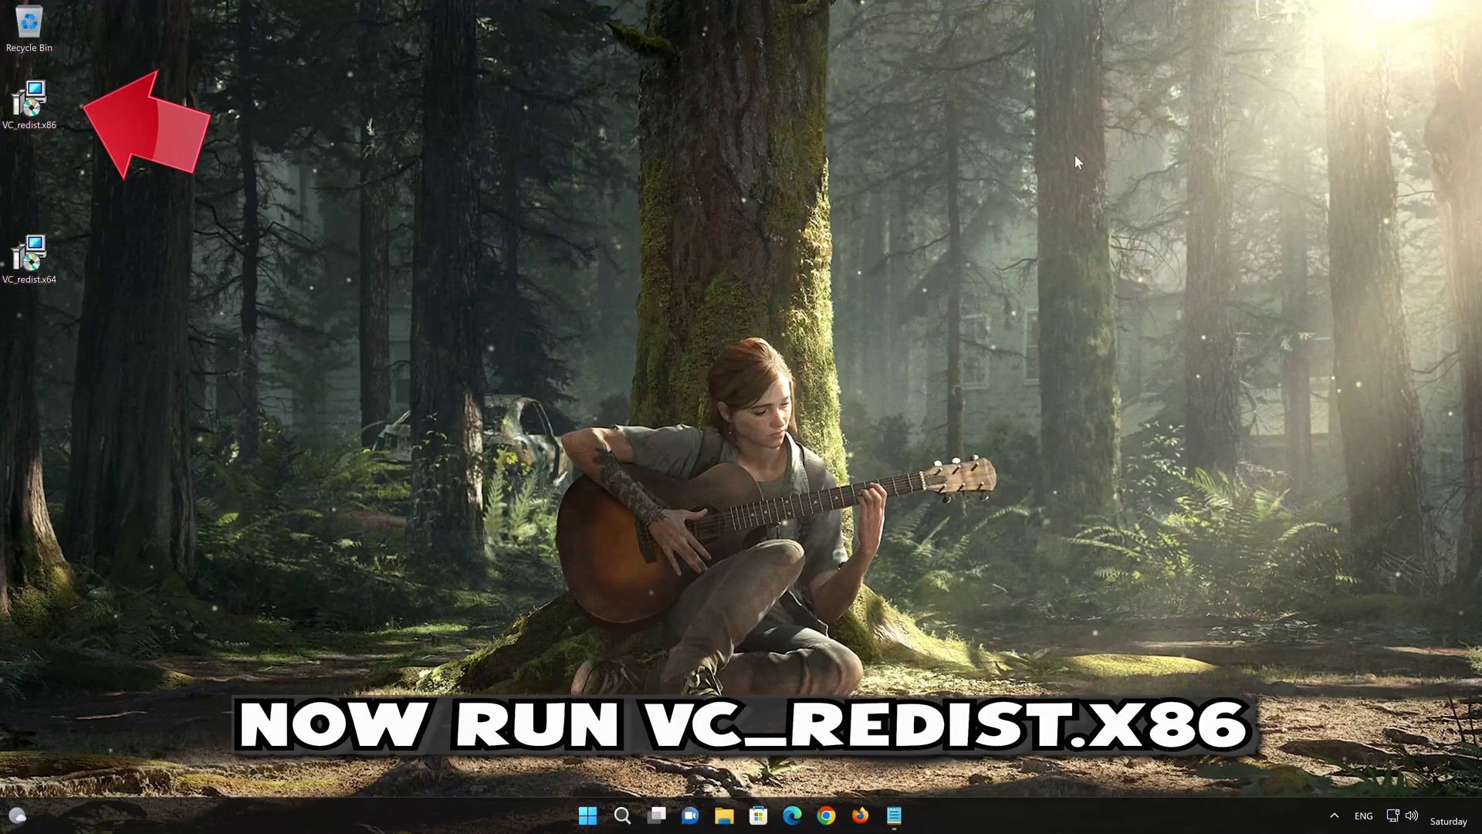
# Install the Microsoft Visual C++ 2015-2022 Redistributable (x86) from VC_redist.x86, accepting the license terms and allowing changes, and close the installer
pyautogui.doubleClick(29, 108)
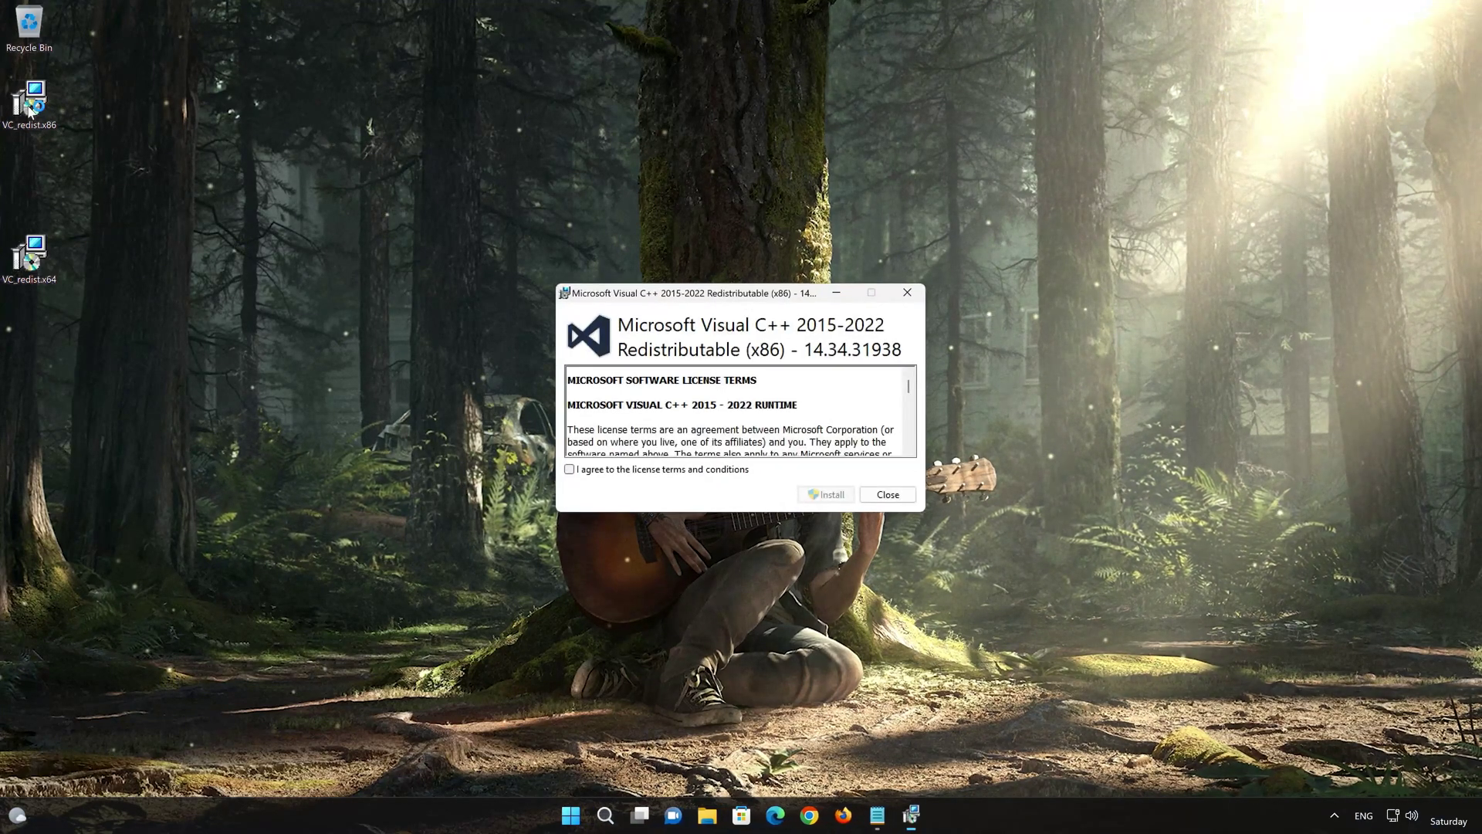
pyautogui.click(569, 469)
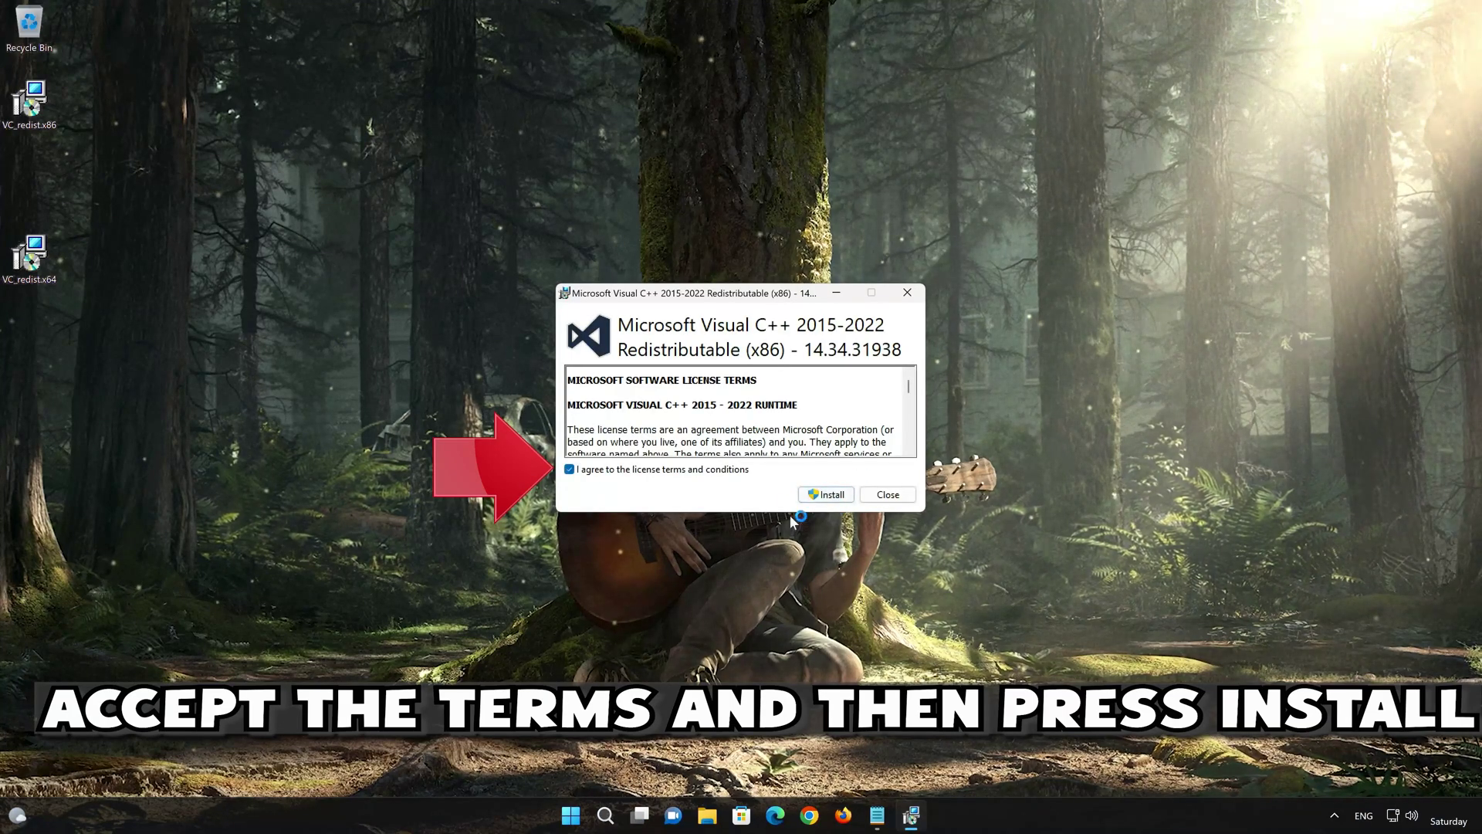
pyautogui.click(835, 496)
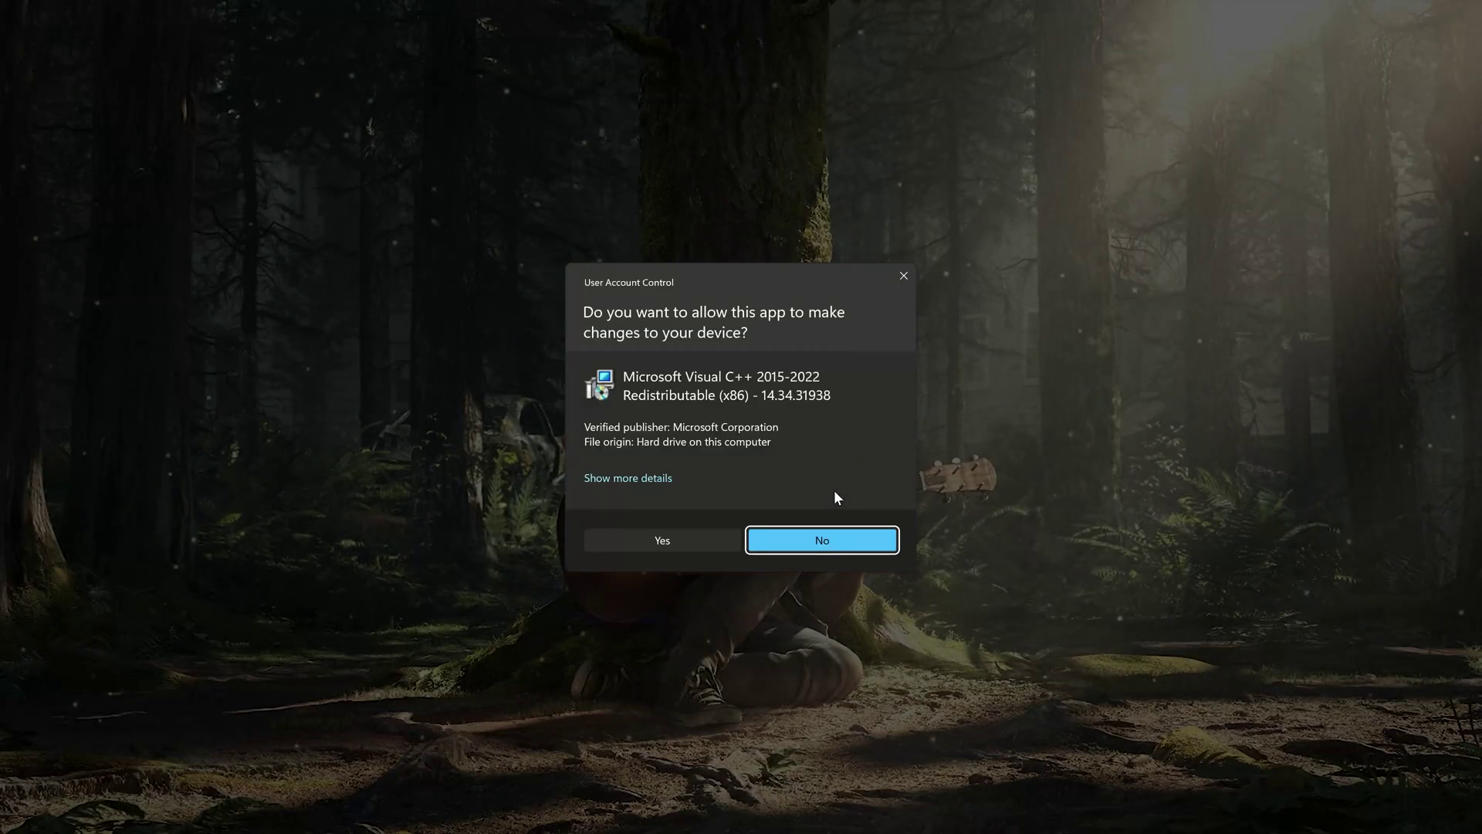
pyautogui.click(658, 544)
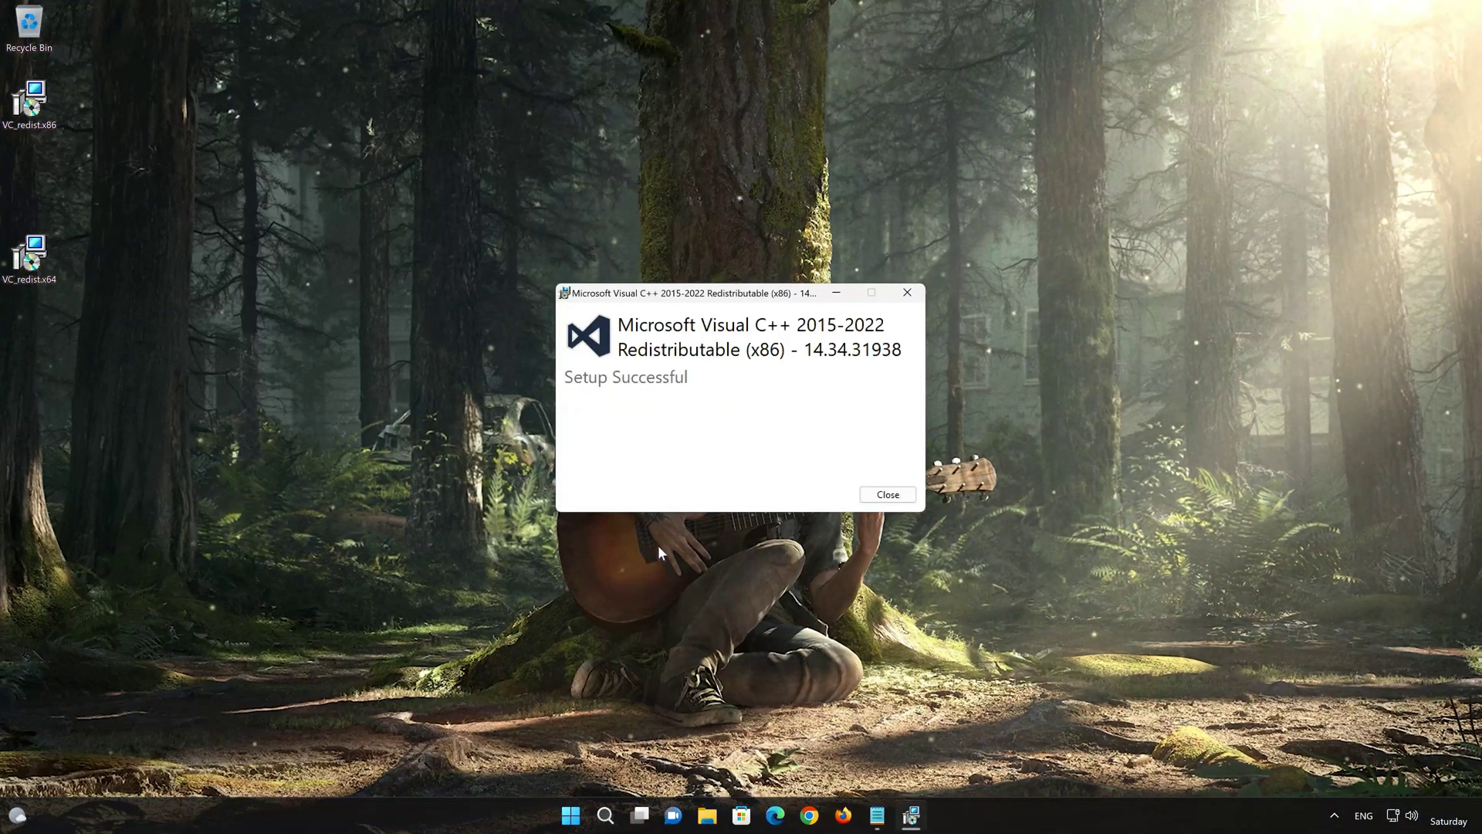
pyautogui.click(888, 495)
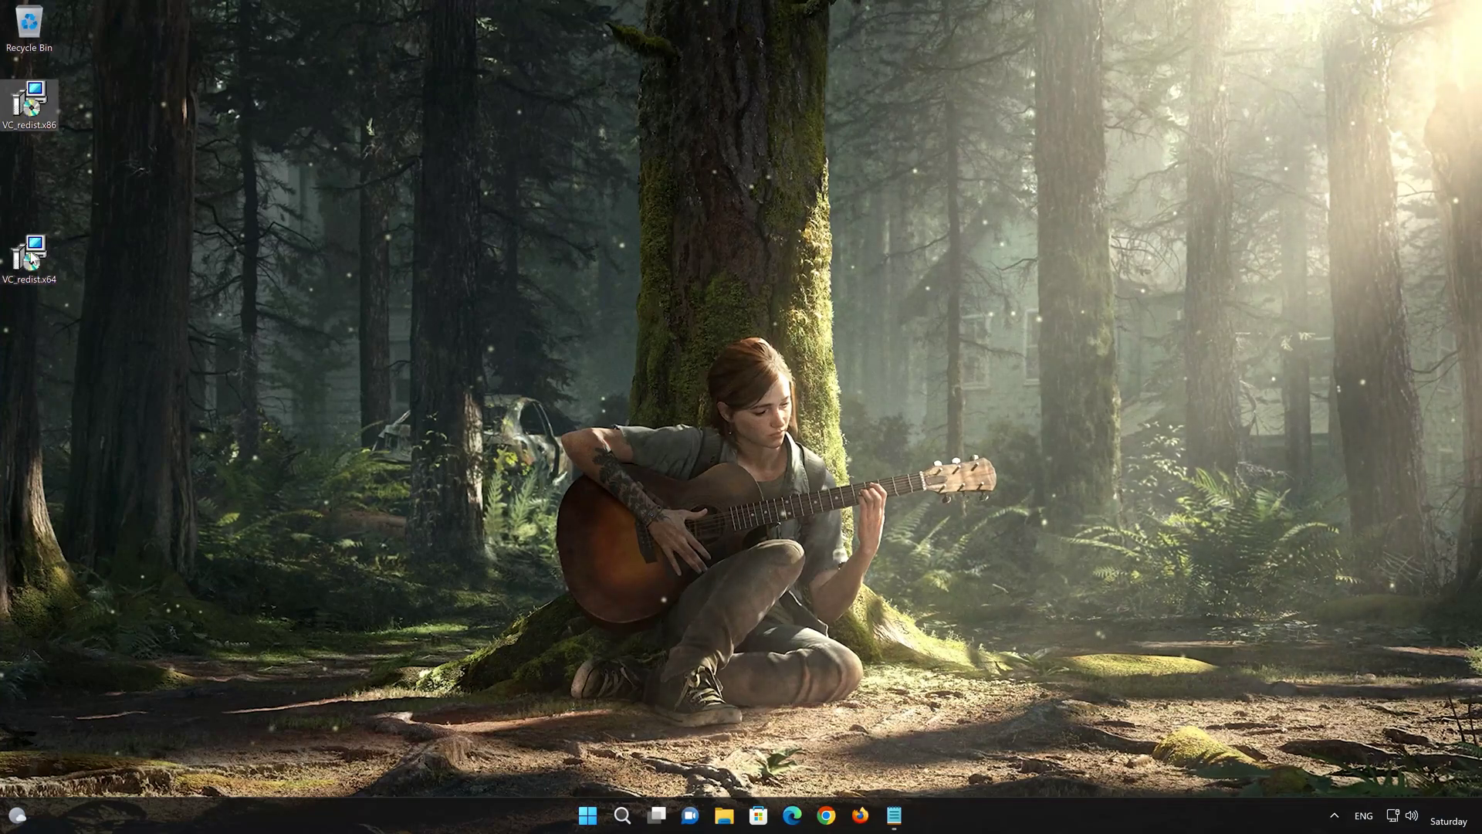
# Install the Microsoft Visual C++ 2015-2022 Redistributable (x64) from VC_redist.x64, accepting the license terms and allowing changes, and close the installer
pyautogui.doubleClick(27, 263)
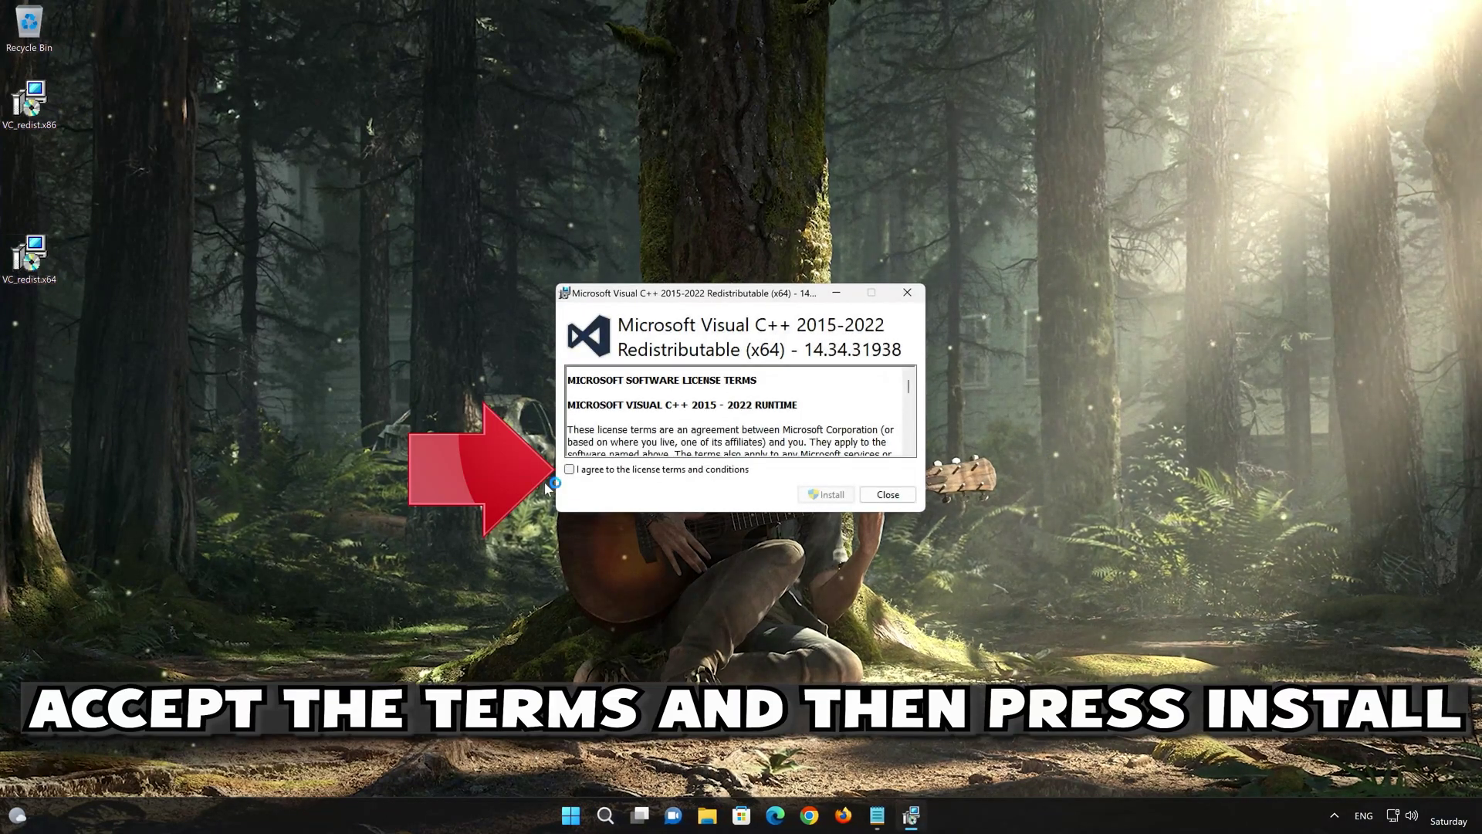
pyautogui.click(569, 470)
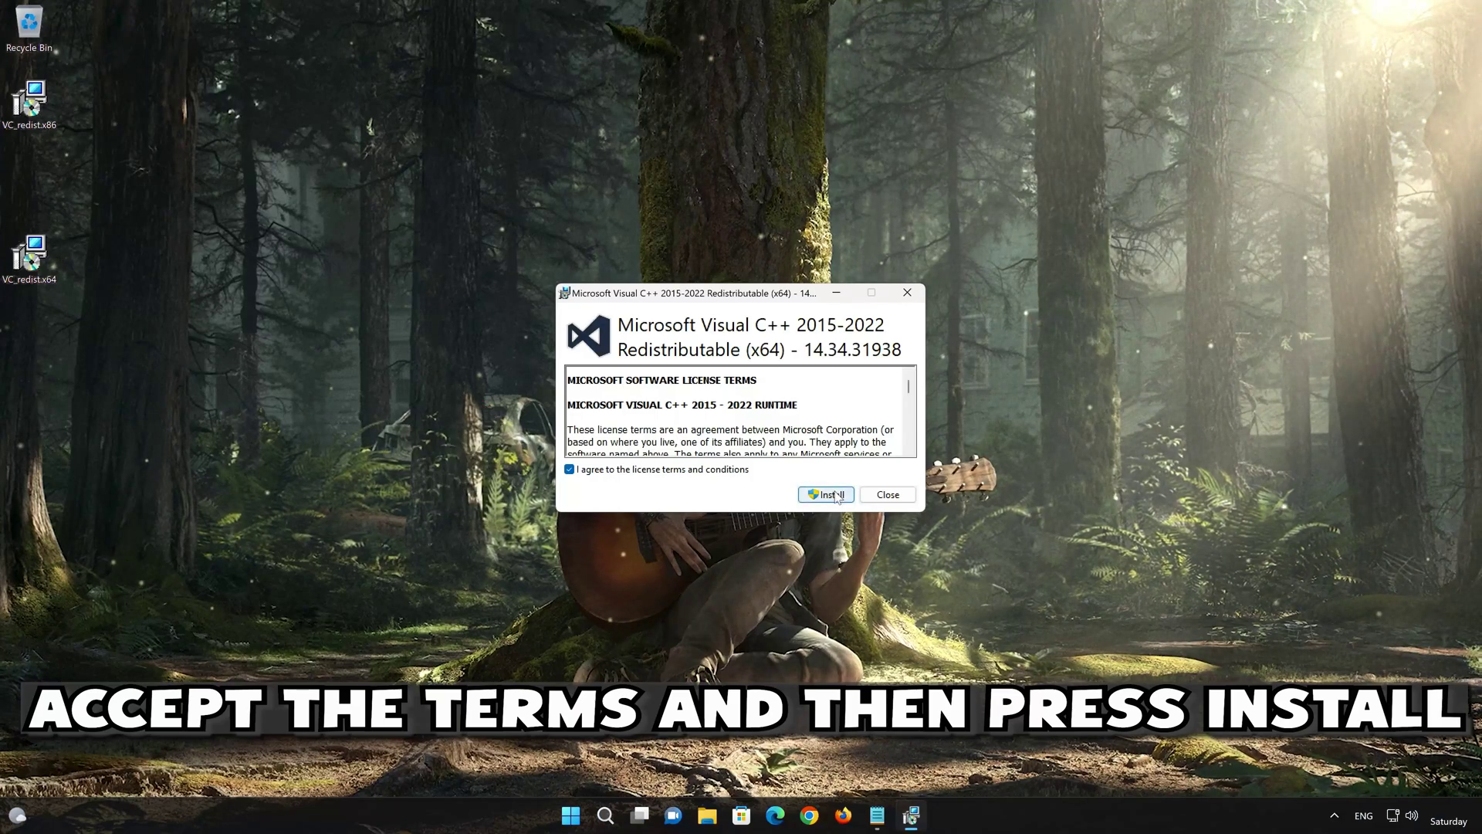
pyautogui.click(826, 495)
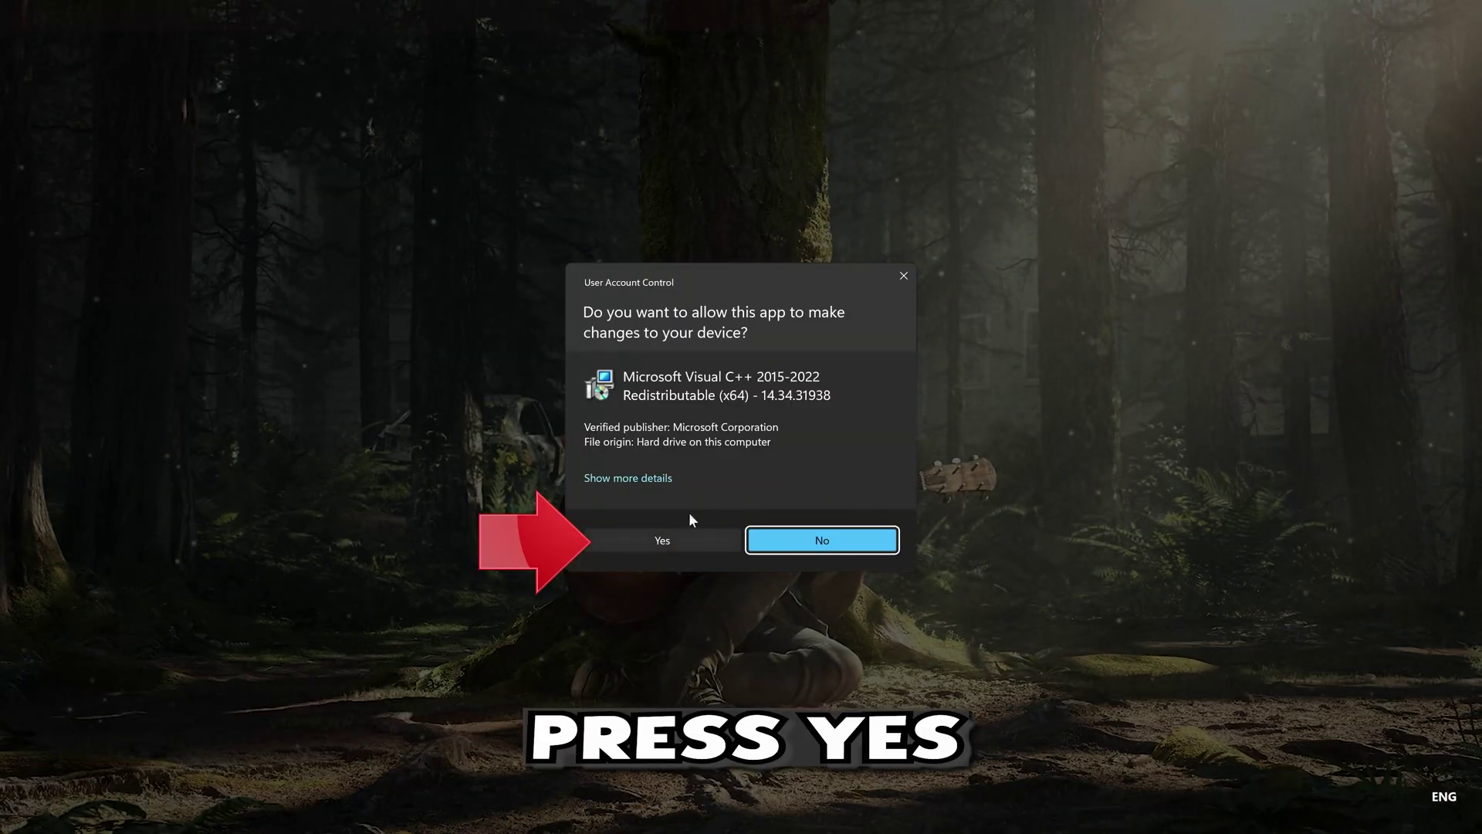
pyautogui.click(654, 543)
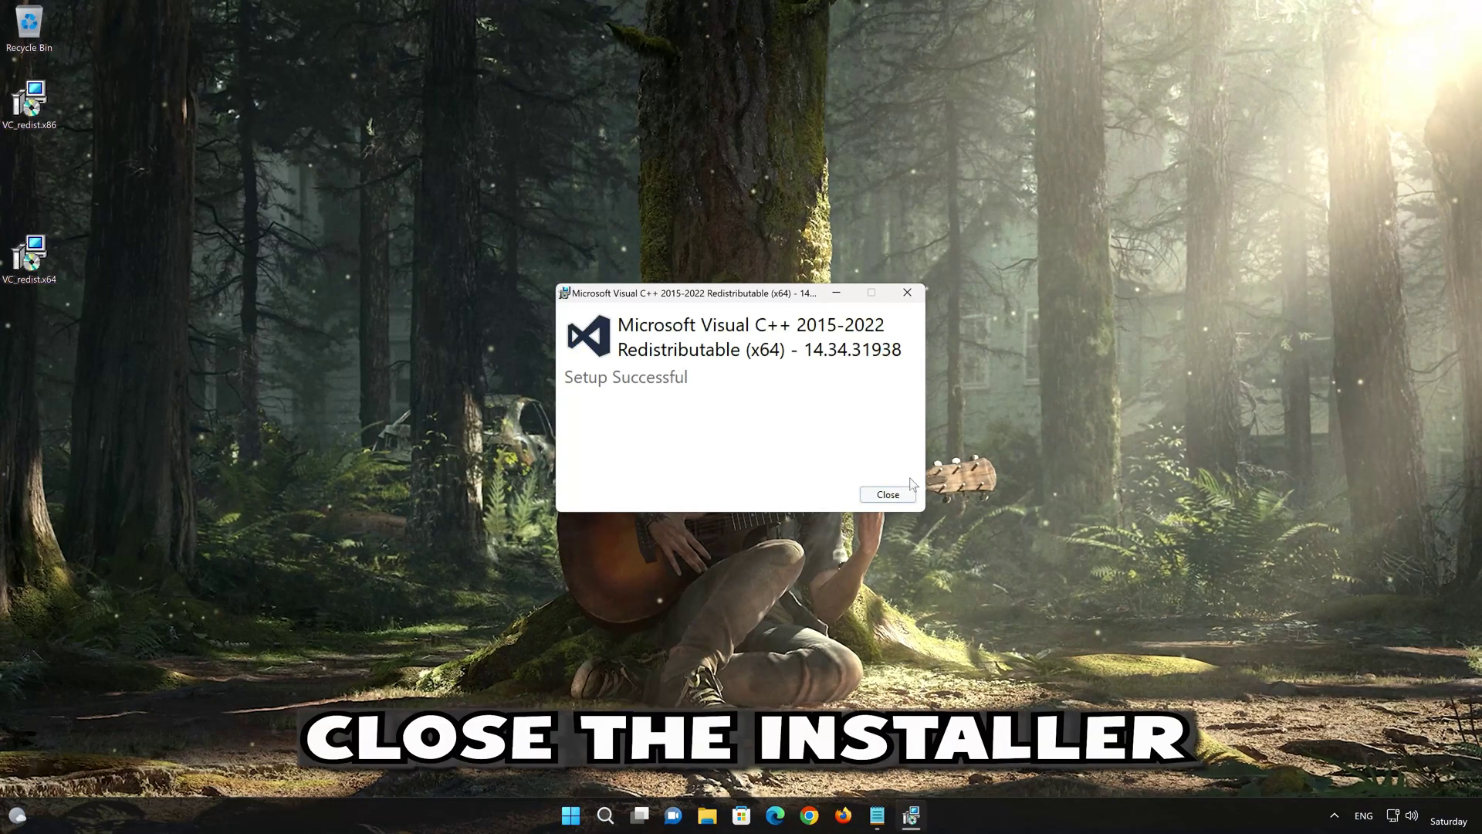
pyautogui.click(887, 495)
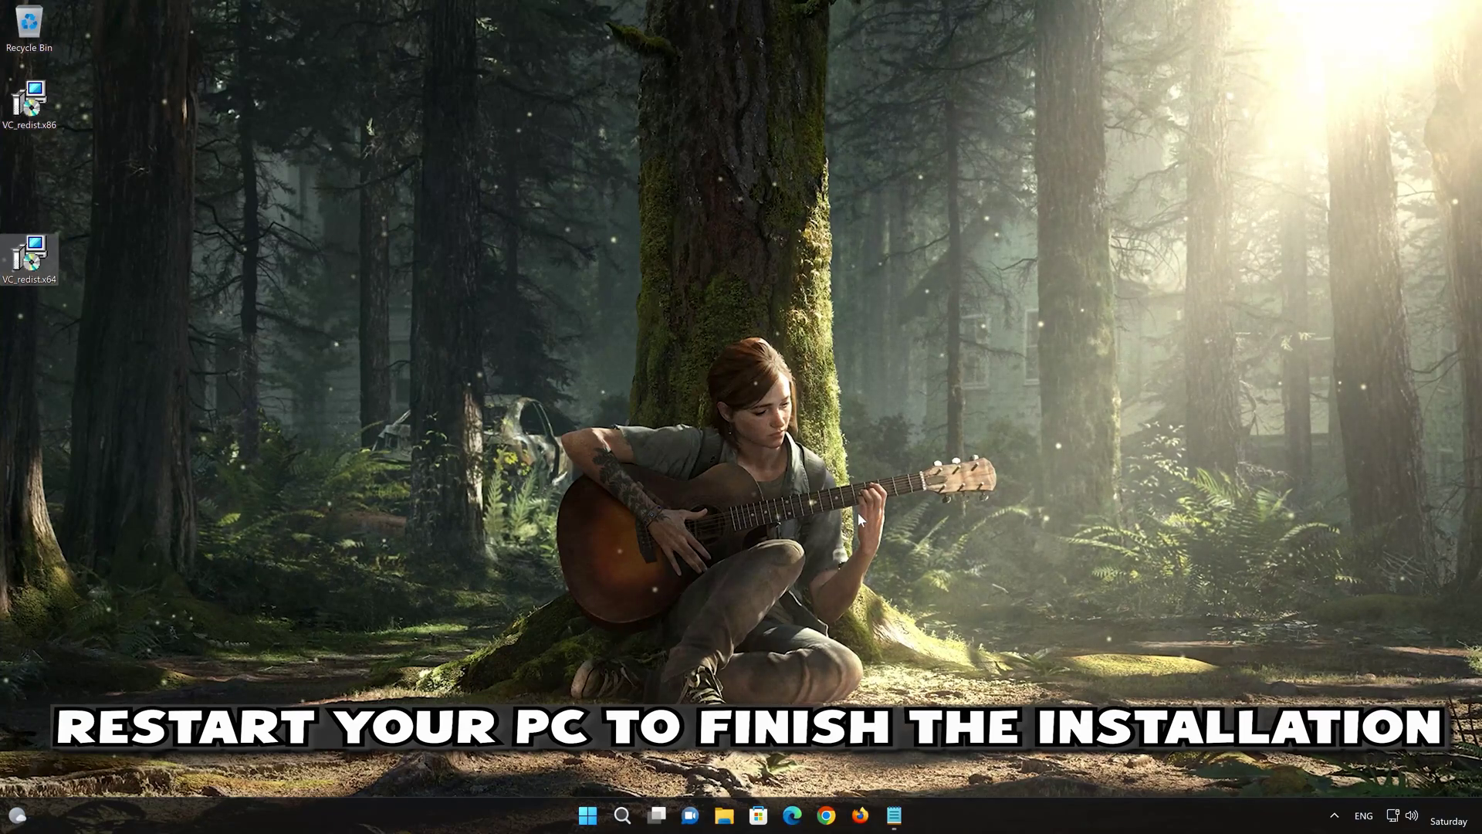
# Restart the PC, forcing the restart despite the open app
pyautogui.click(587, 815)
pyautogui.click(931, 761)
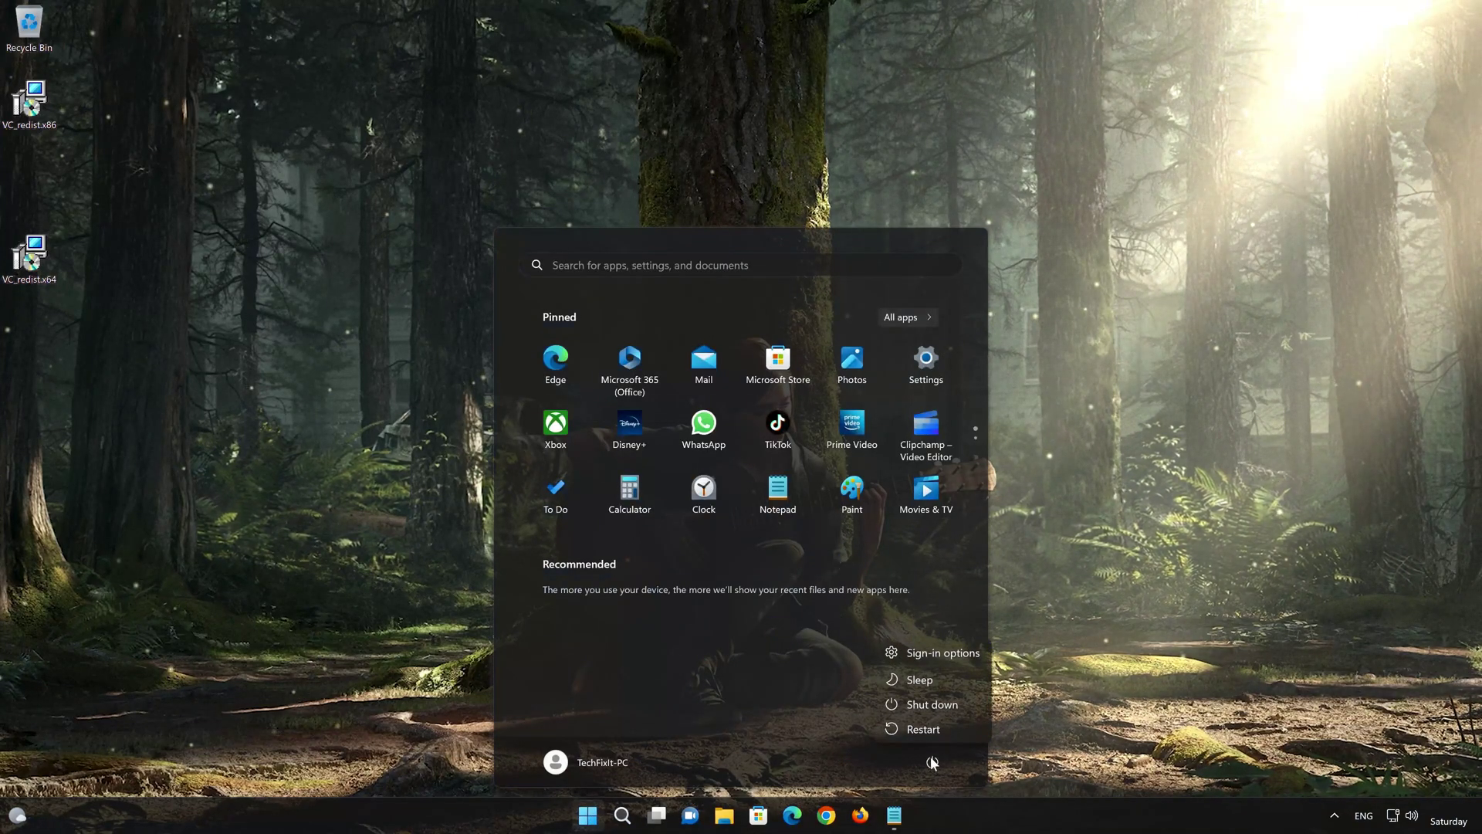
pyautogui.click(939, 727)
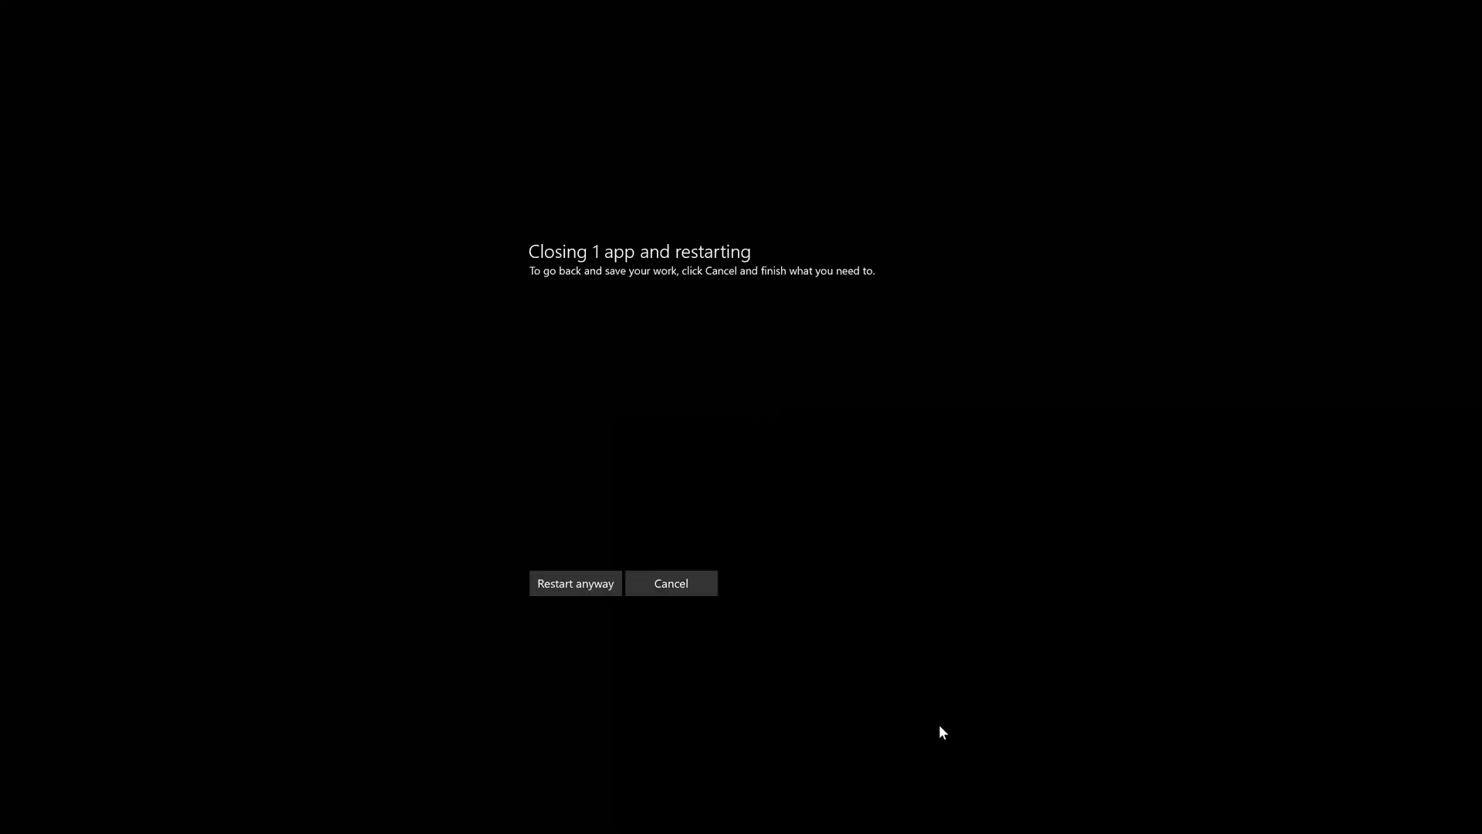
pyautogui.click(559, 587)
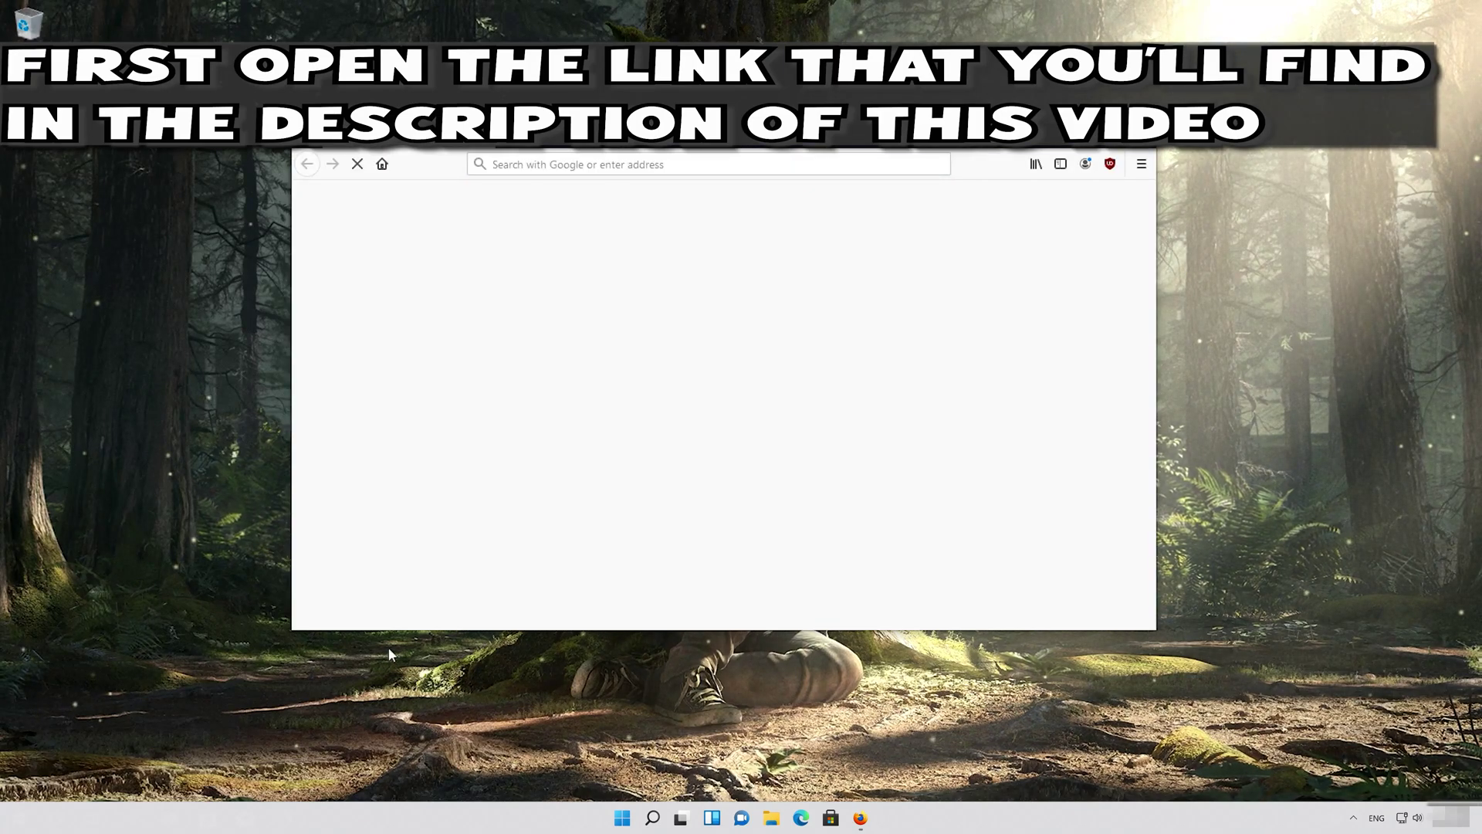
# Open the copied link microsoft.com/en-us/download/details.aspx?id=10368, save the DirectX SDK installer dxsdk_aug2006.exe, and close the browser
pyautogui.rightClick(637, 165)
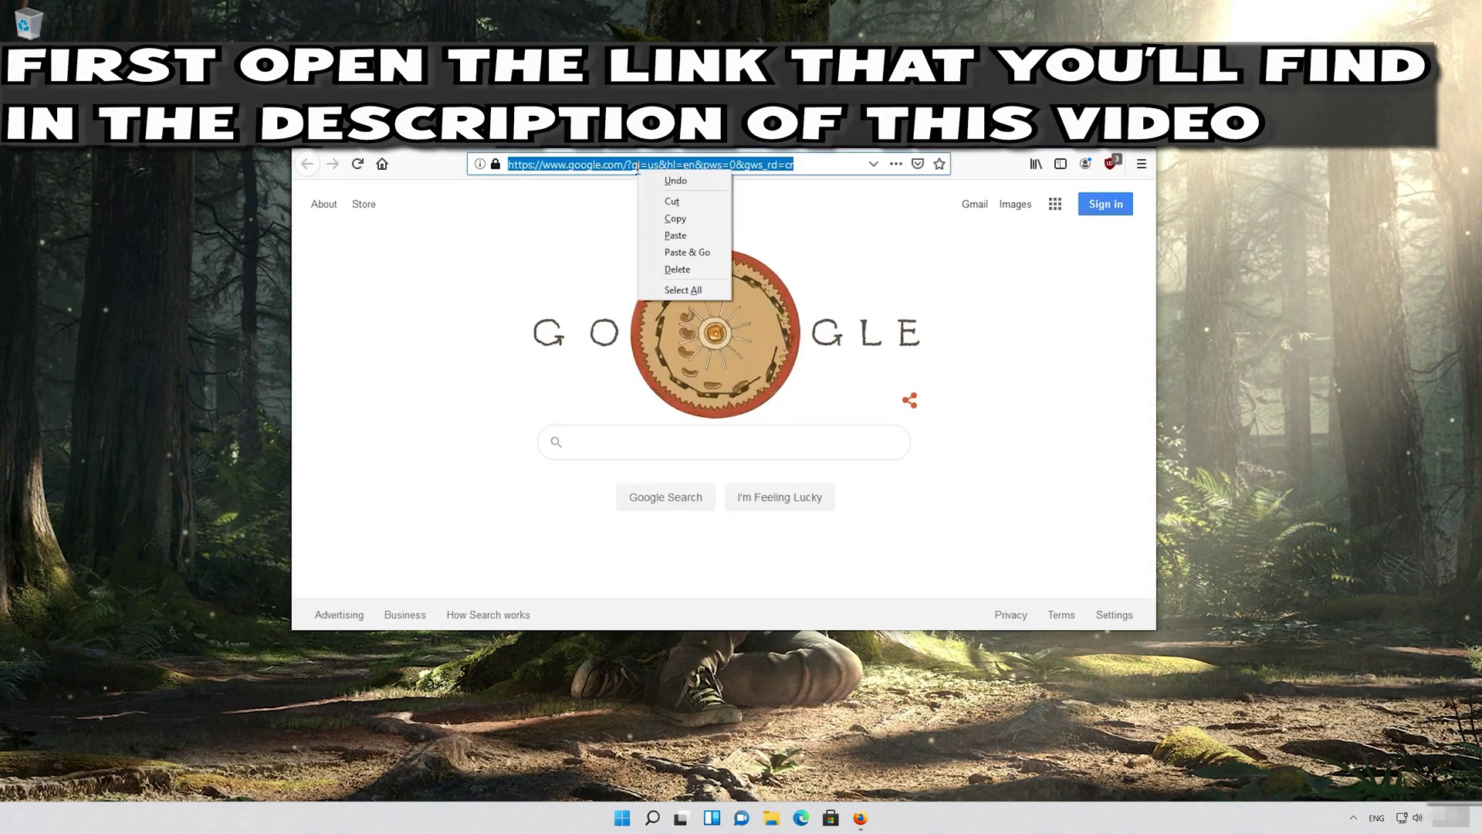
pyautogui.click(677, 249)
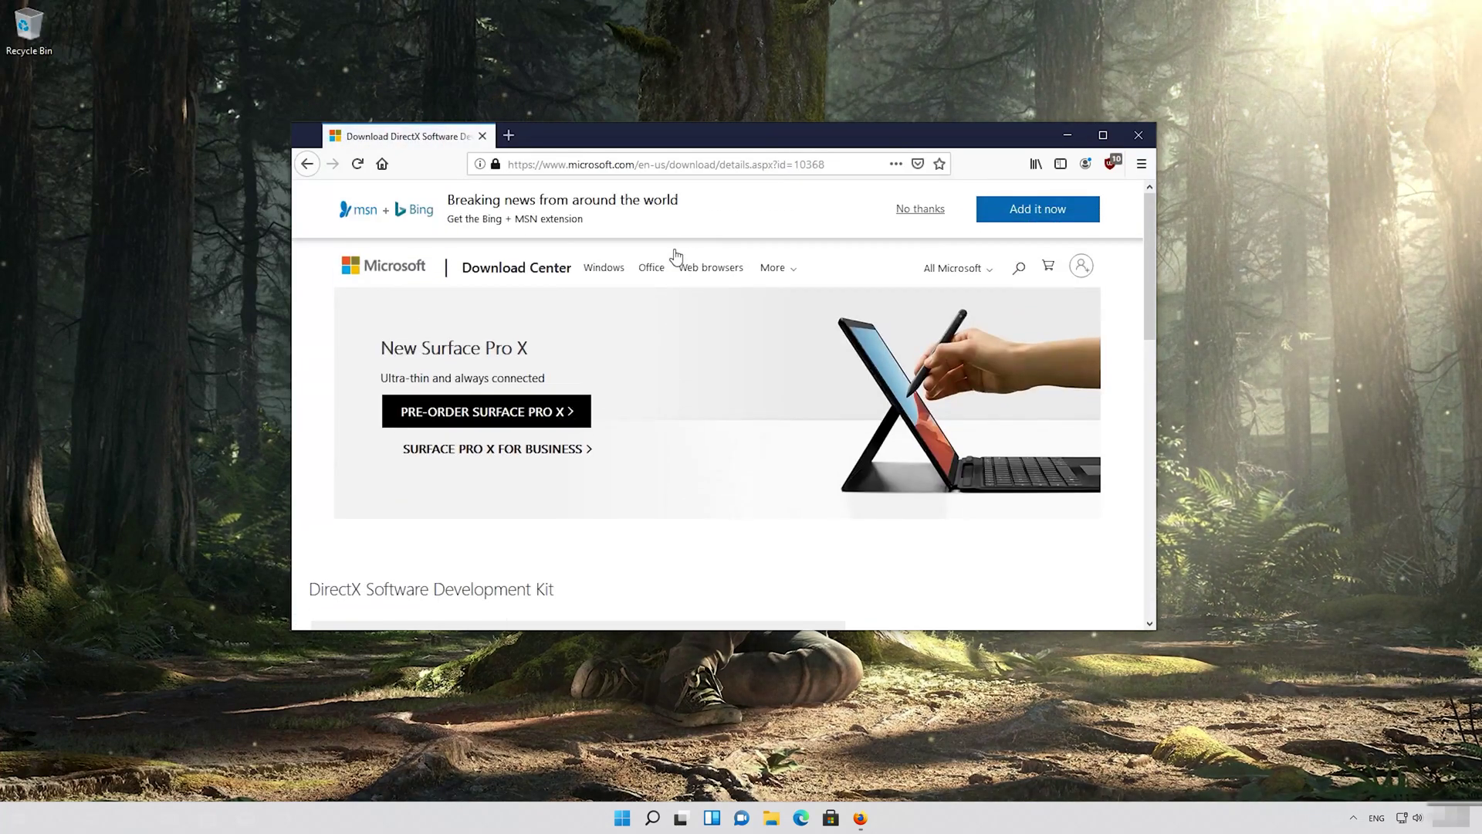
pyautogui.scroll(-4, 669, 301)
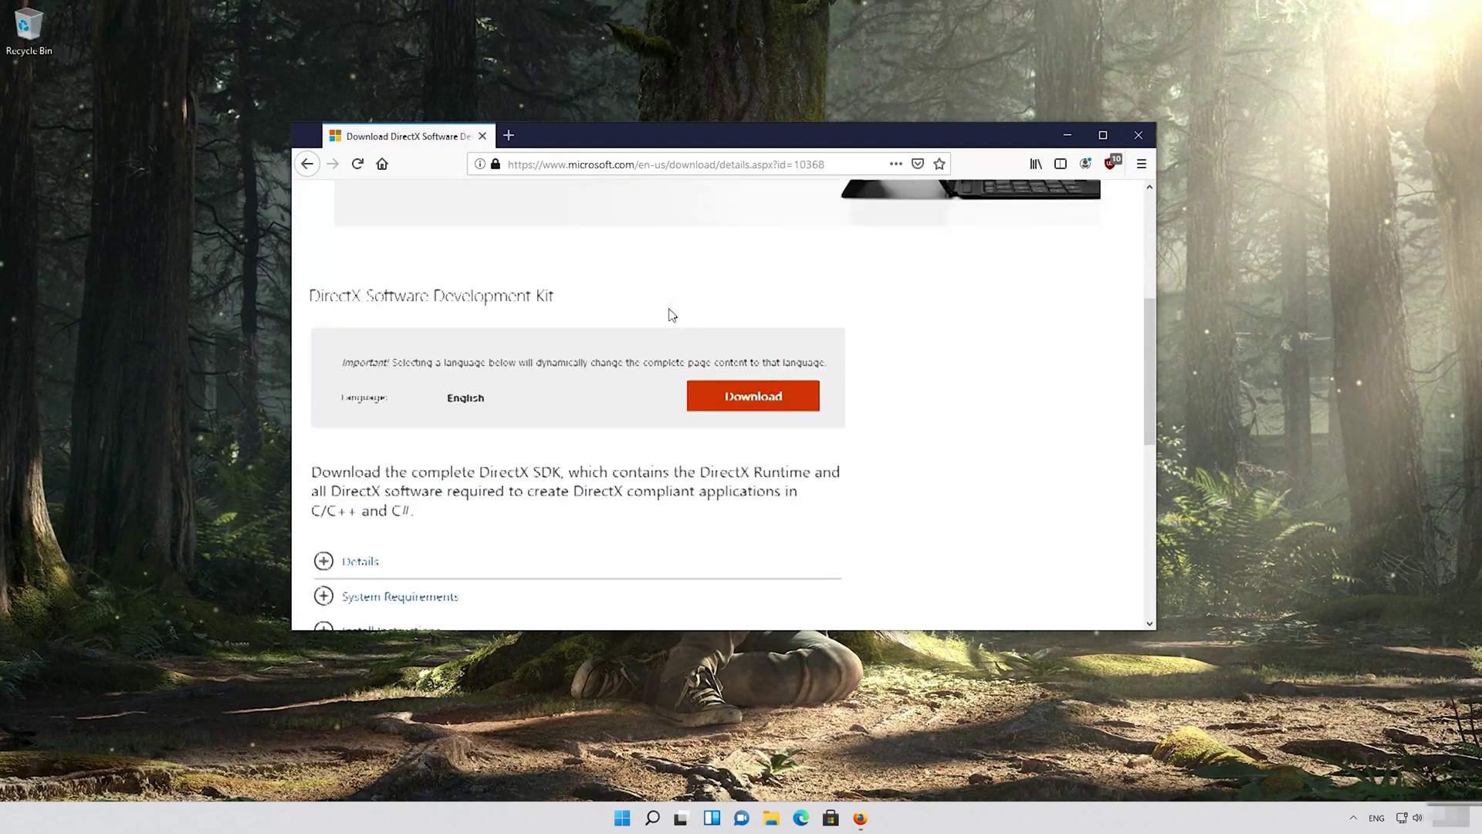
pyautogui.click(763, 386)
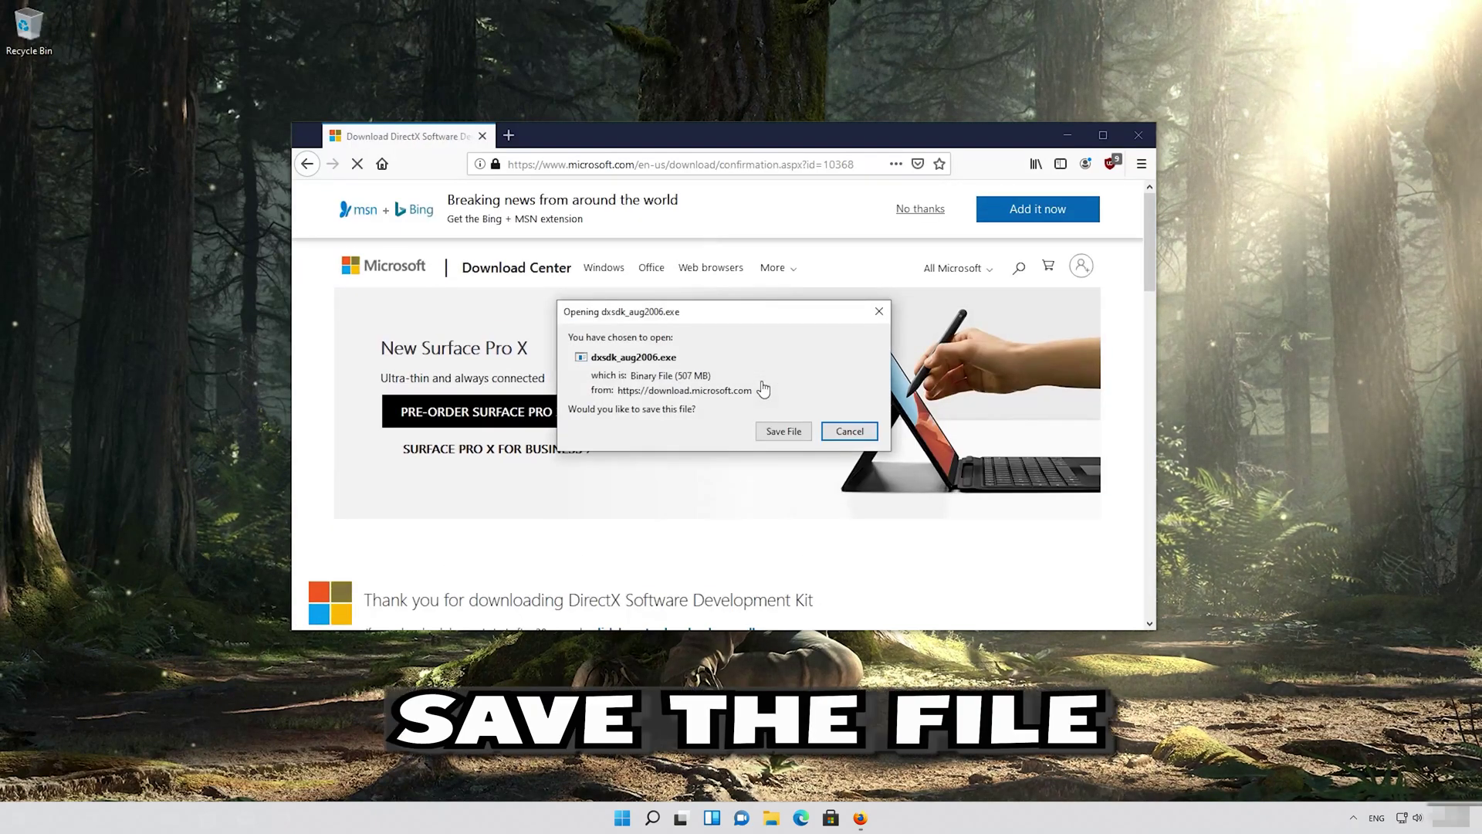
pyautogui.click(789, 437)
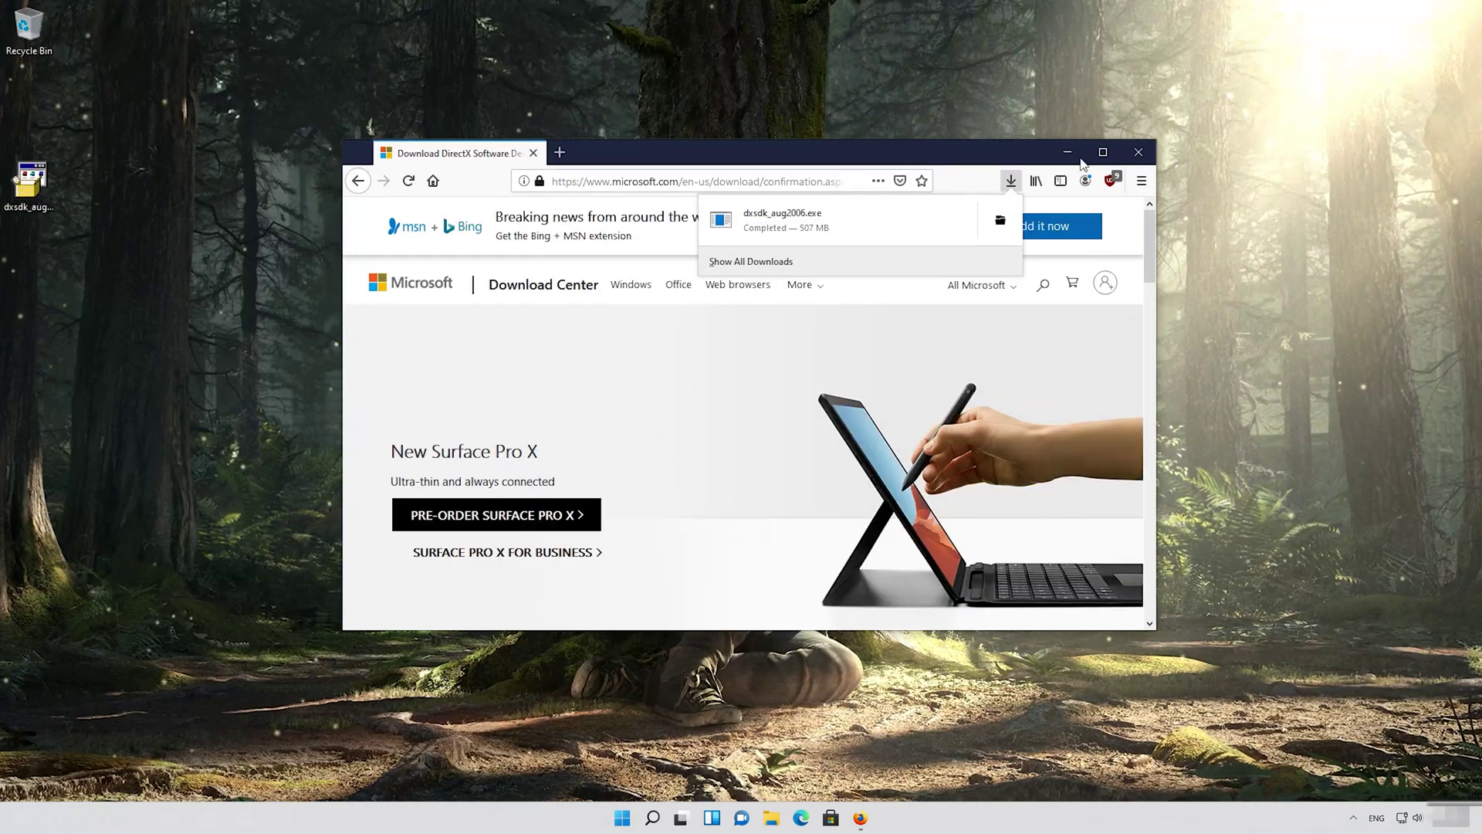
pyautogui.click(1154, 160)
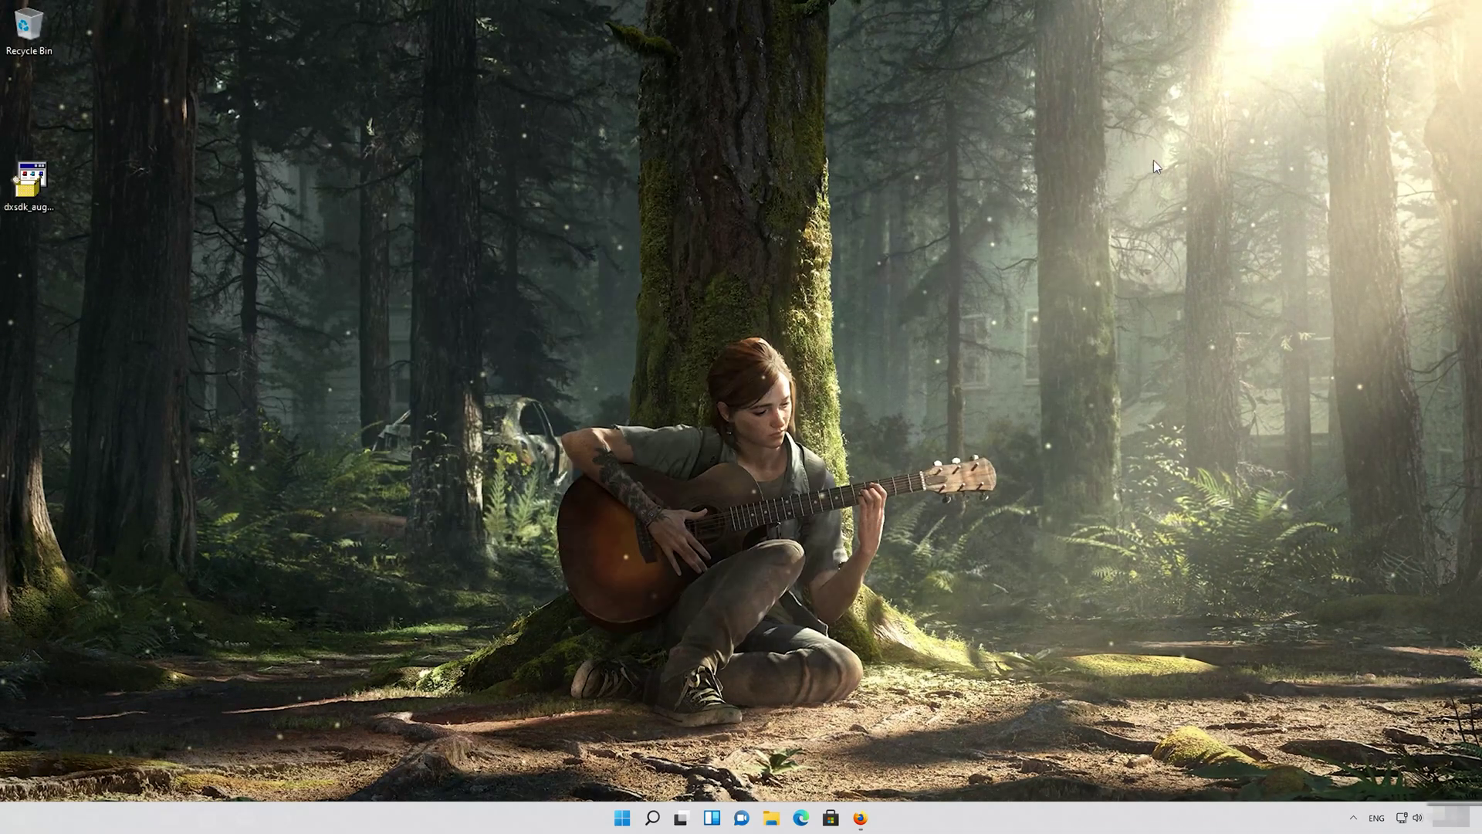
# Run dxsdk_aug2006, accept its license, unzip the files to the default folder, and allow DirectX SDK setup to make changes
pyautogui.doubleClick(31, 185)
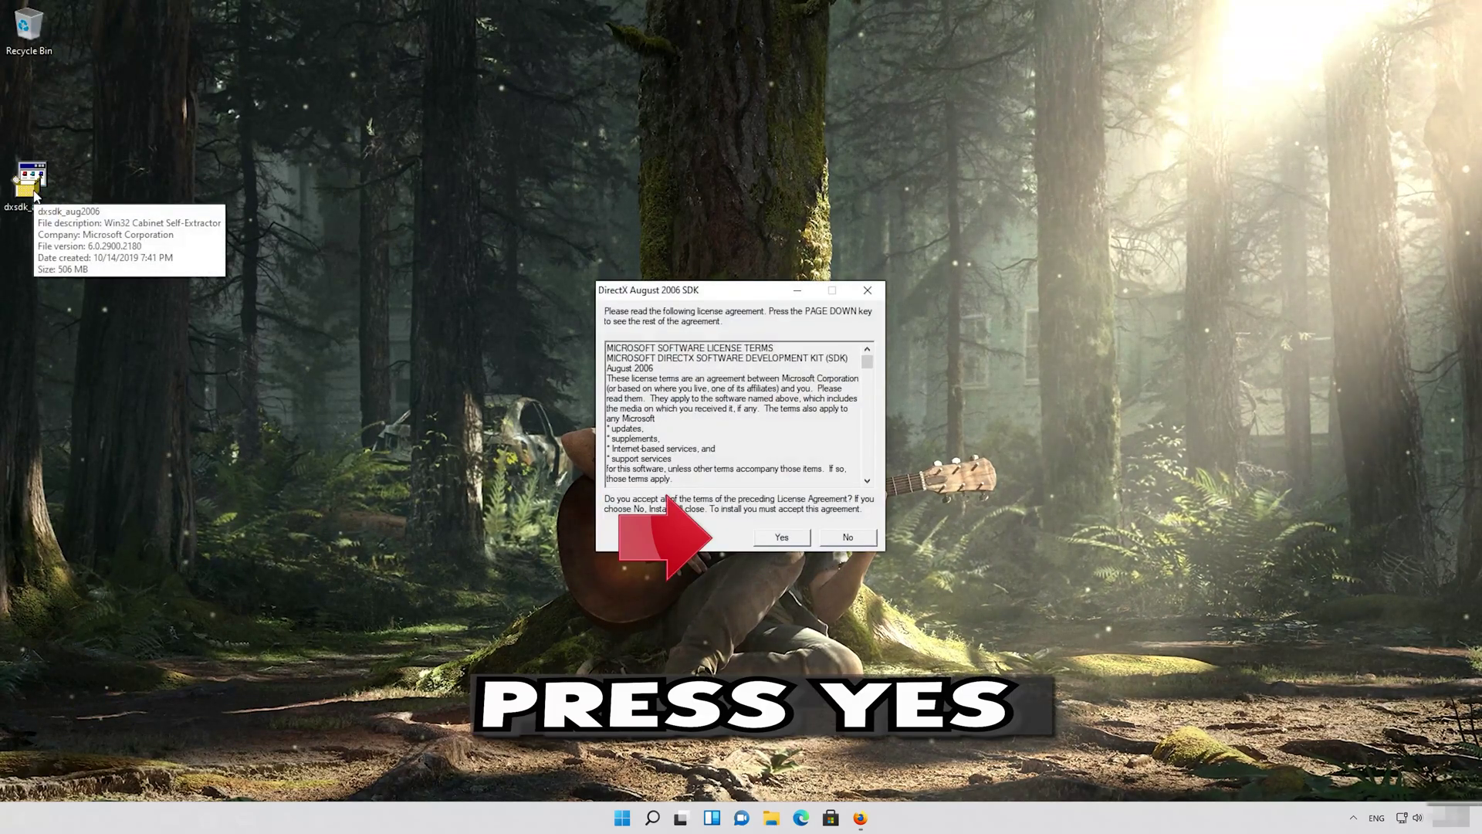
pyautogui.click(781, 539)
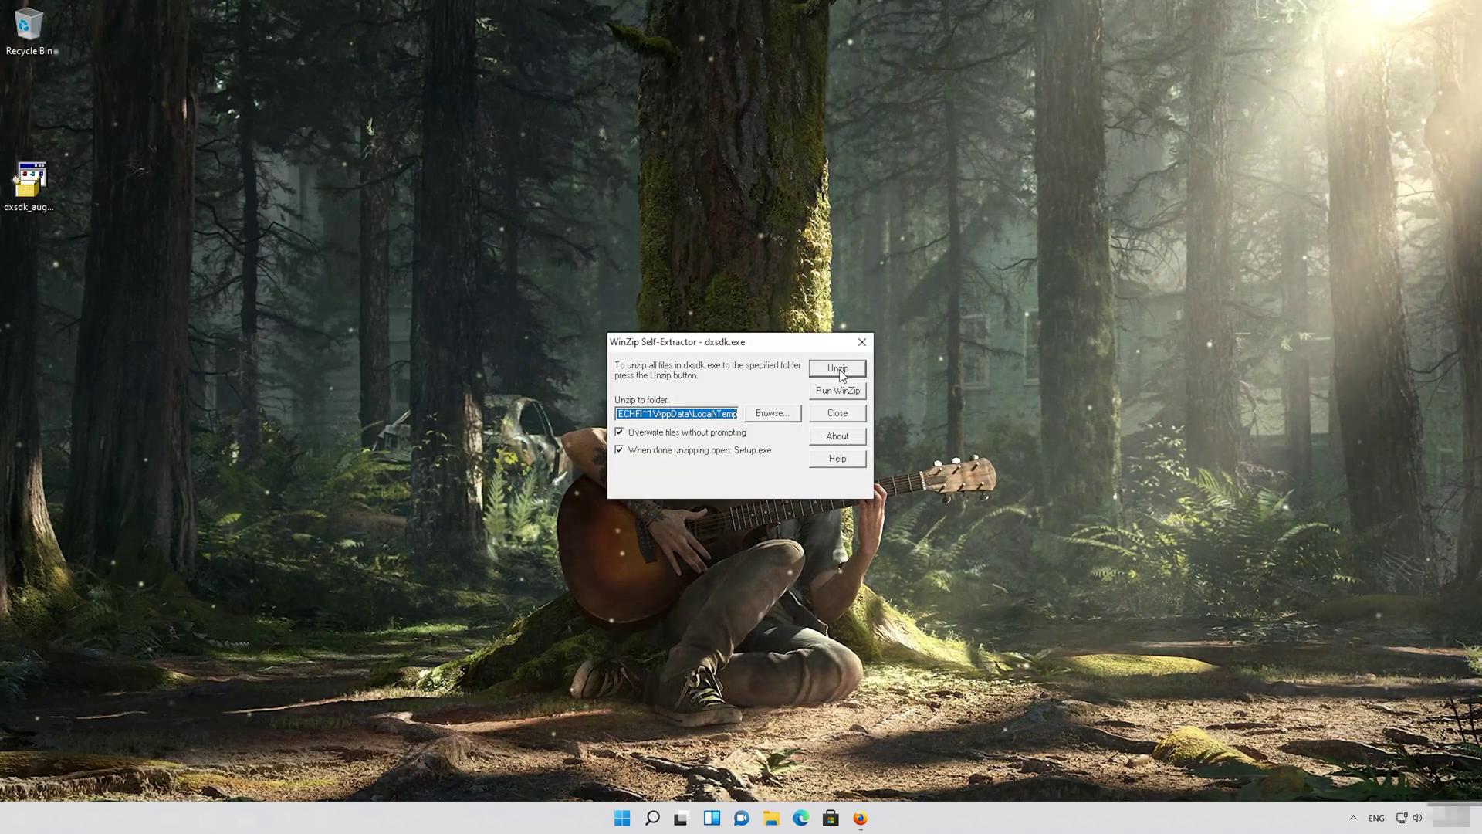
pyautogui.click(839, 369)
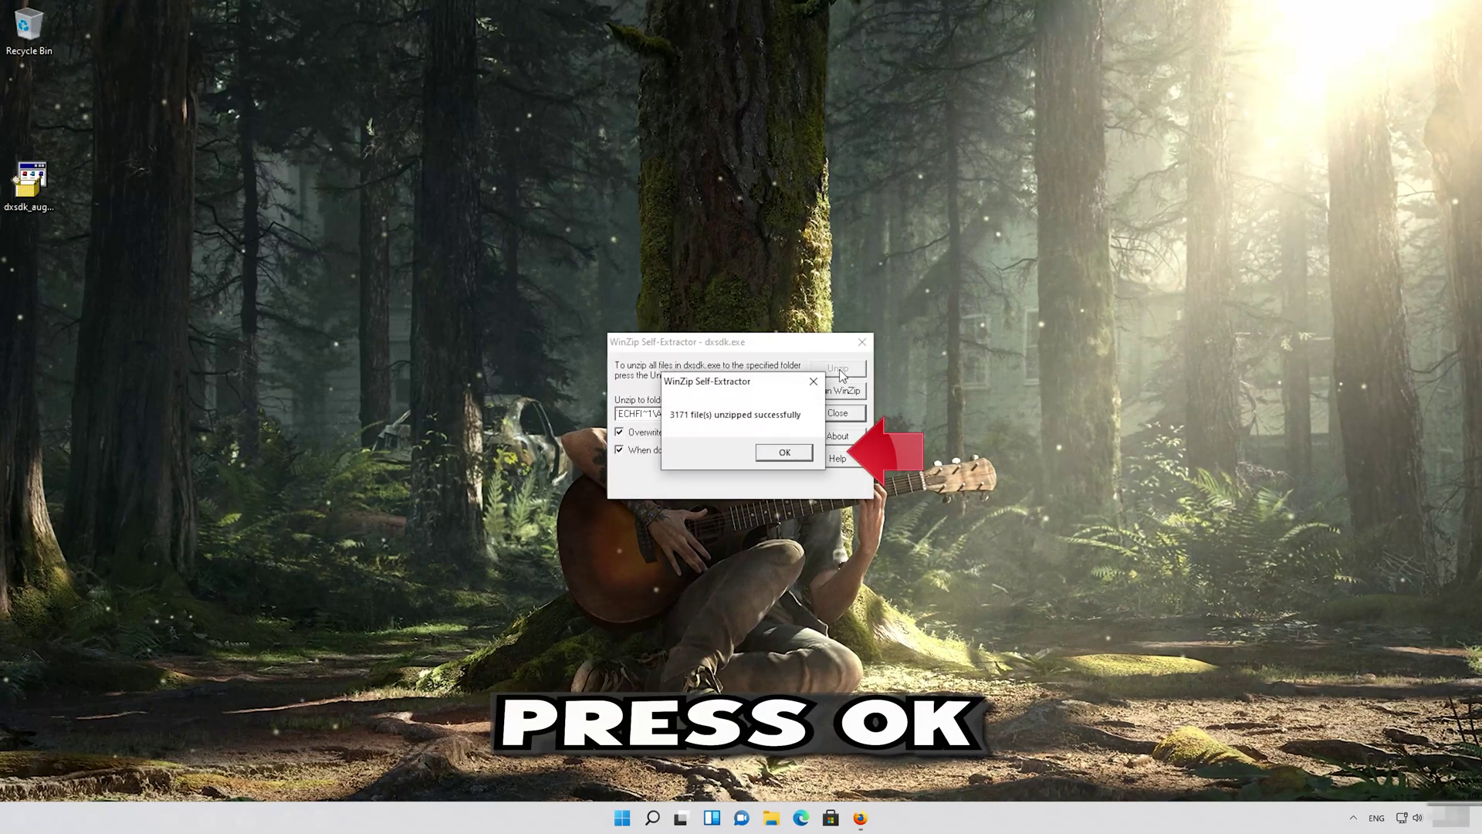
pyautogui.click(791, 455)
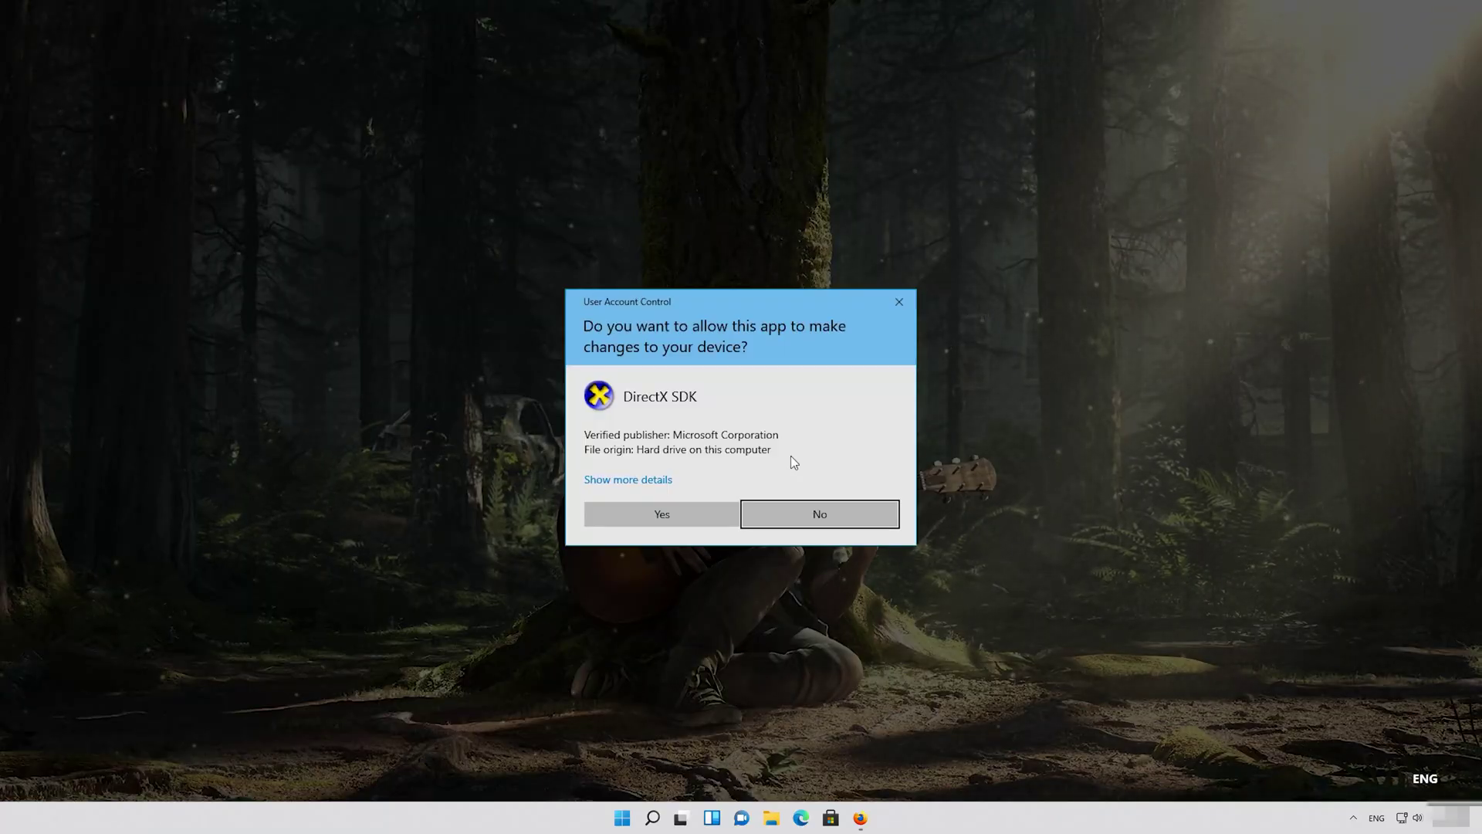
pyautogui.click(674, 516)
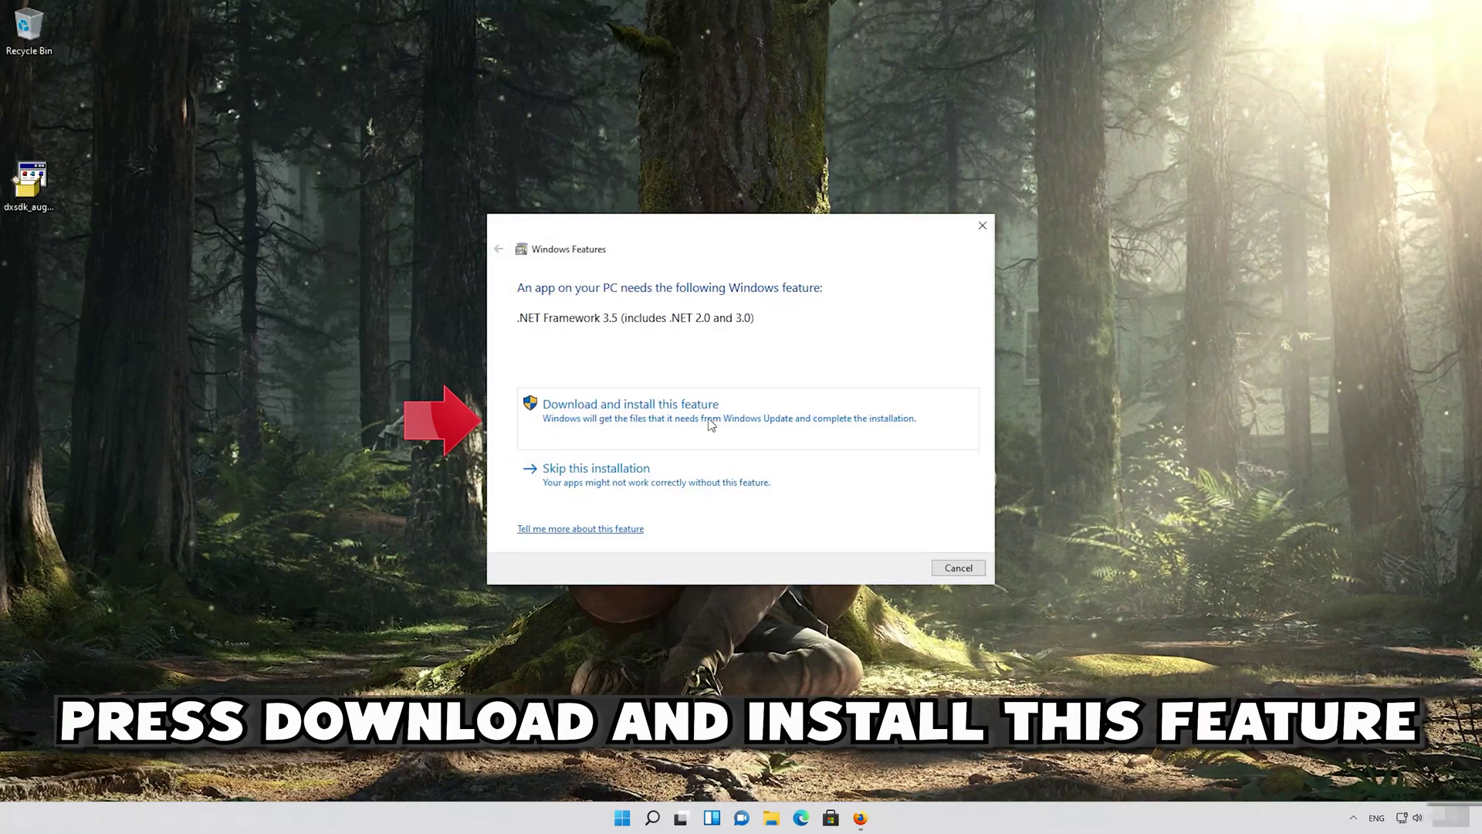
# Download and install the .NET Framework 3.5 feature, and agree to the Microsoft .NET Framework 1.1 license
pyautogui.click(553, 427)
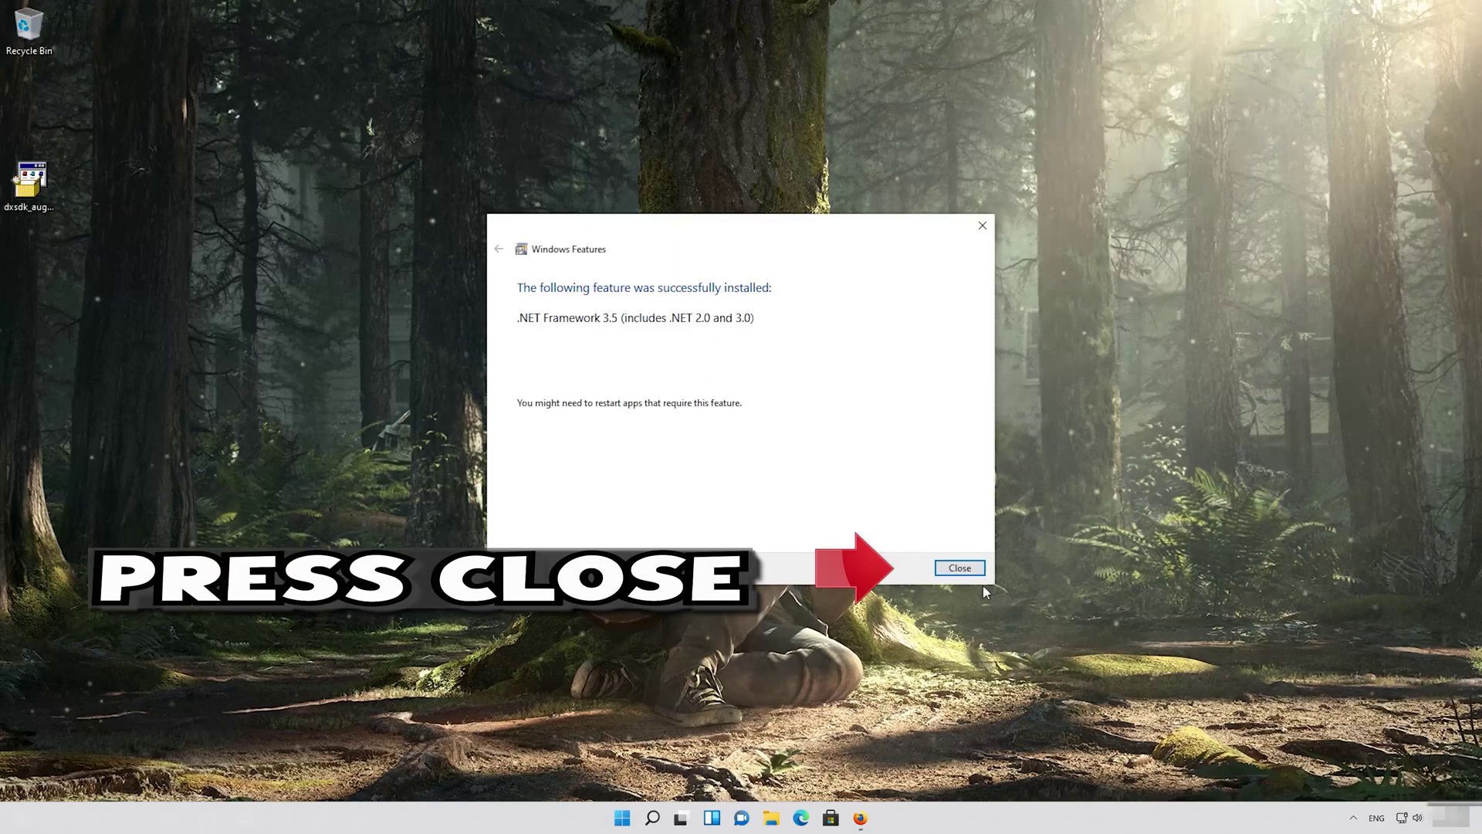
pyautogui.click(960, 568)
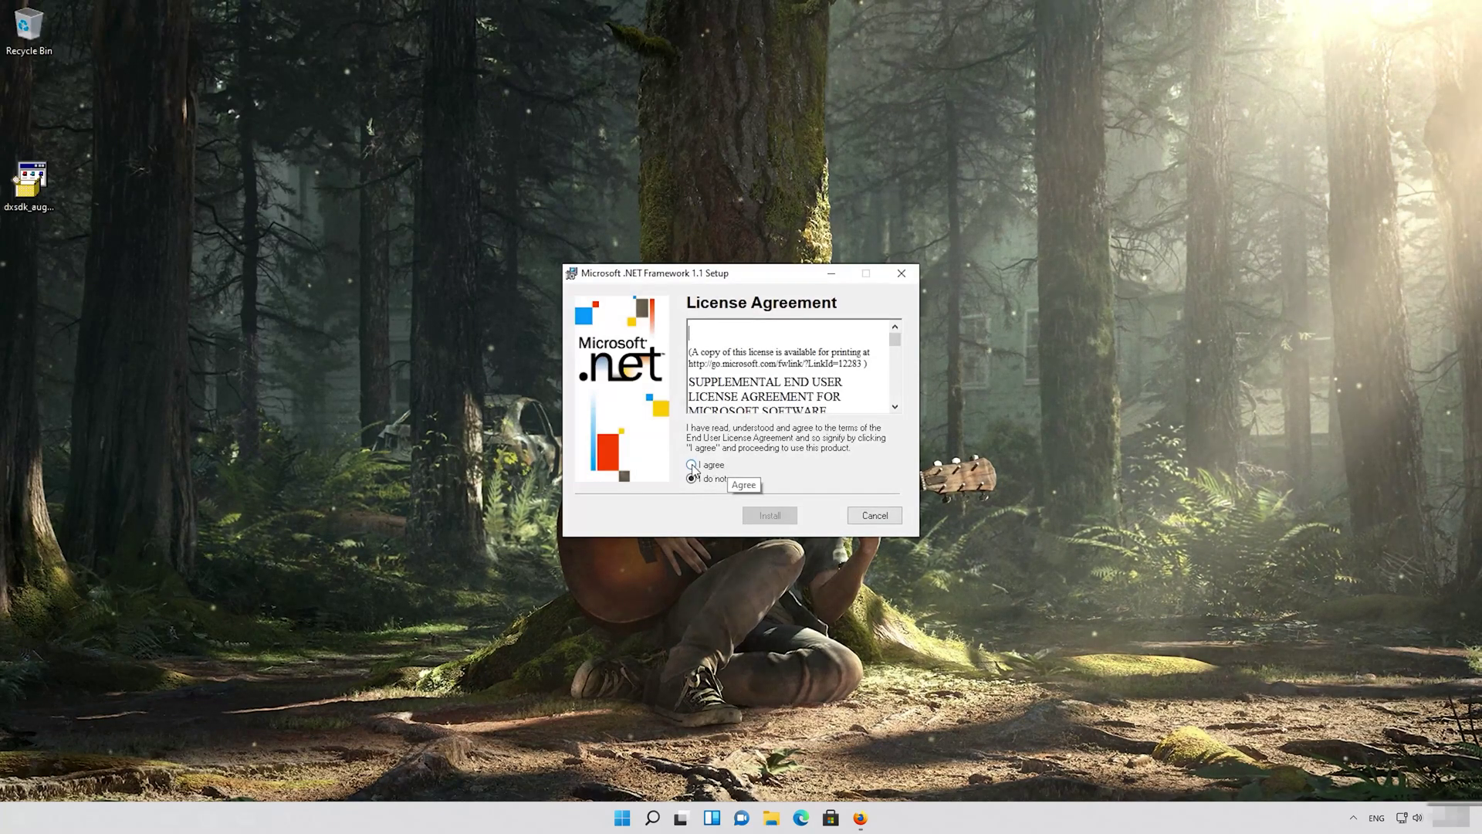
pyautogui.click(692, 465)
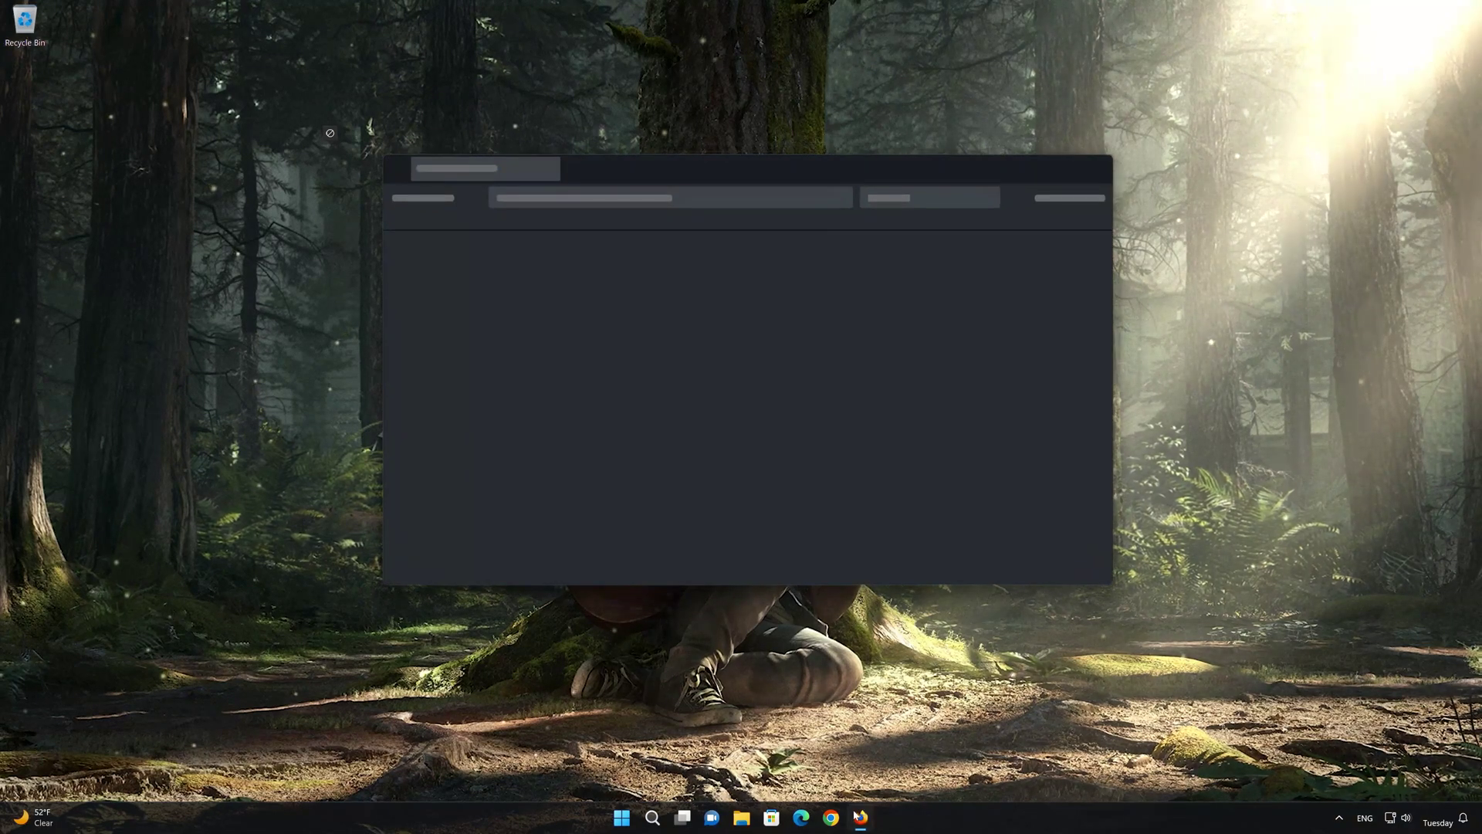
# Open the copied link microsoft.com/software-download/windows11, download the Windows 11 Installation Media tool, and close the browser
pyautogui.rightClick(670, 199)
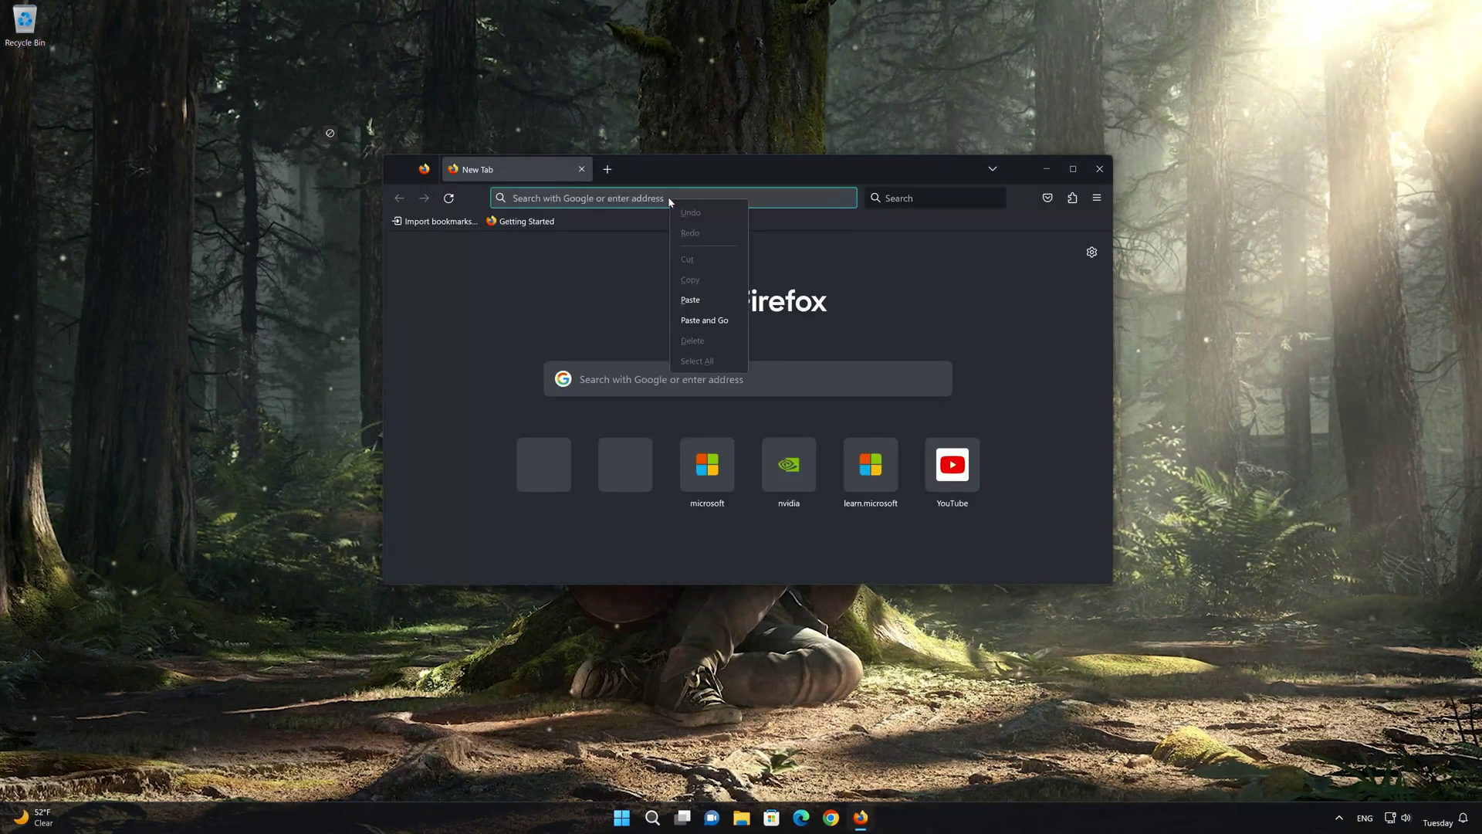
pyautogui.click(691, 299)
pyautogui.press('Return')
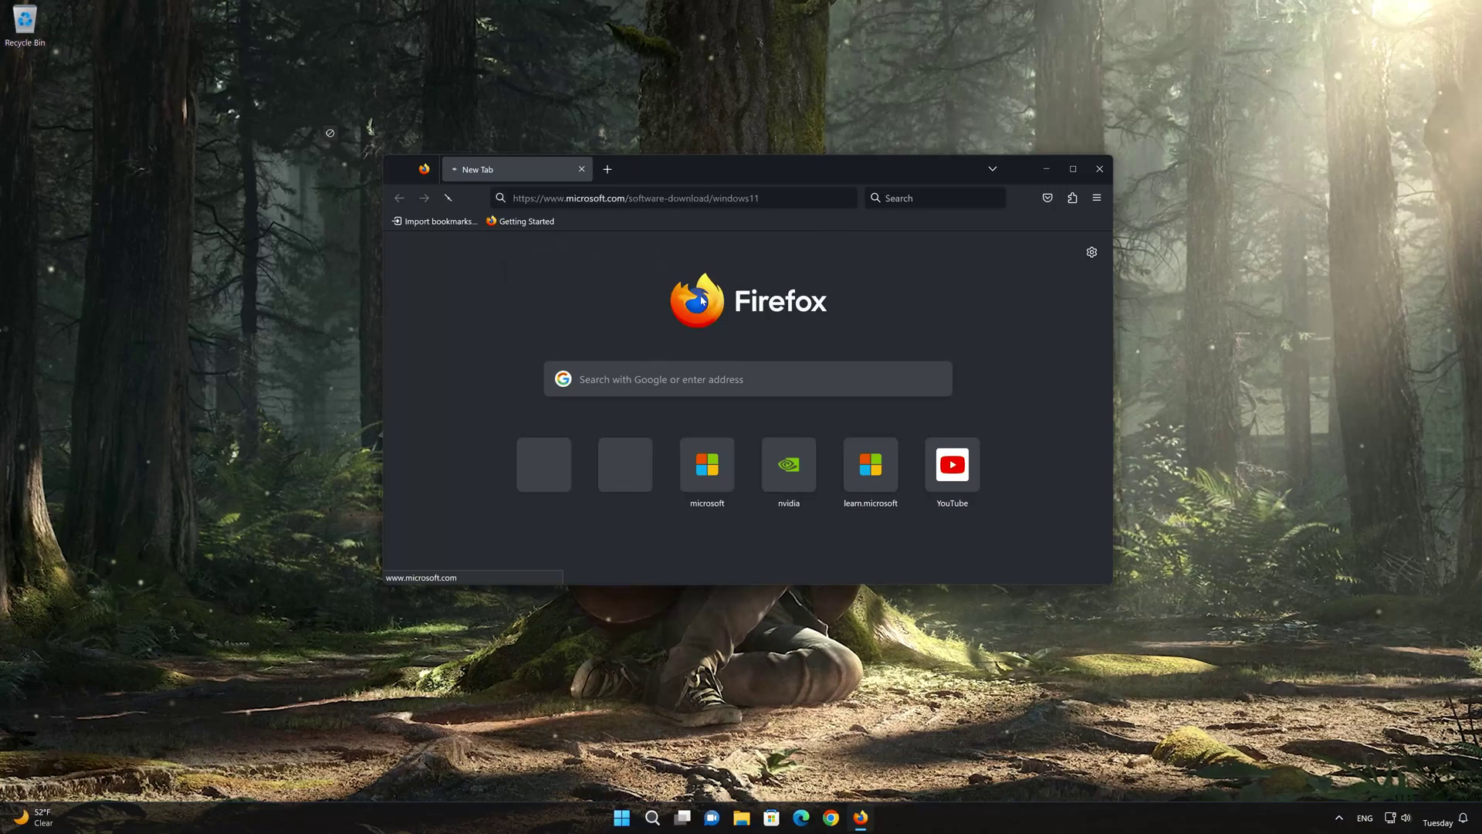
pyautogui.scroll(-4, 701, 295)
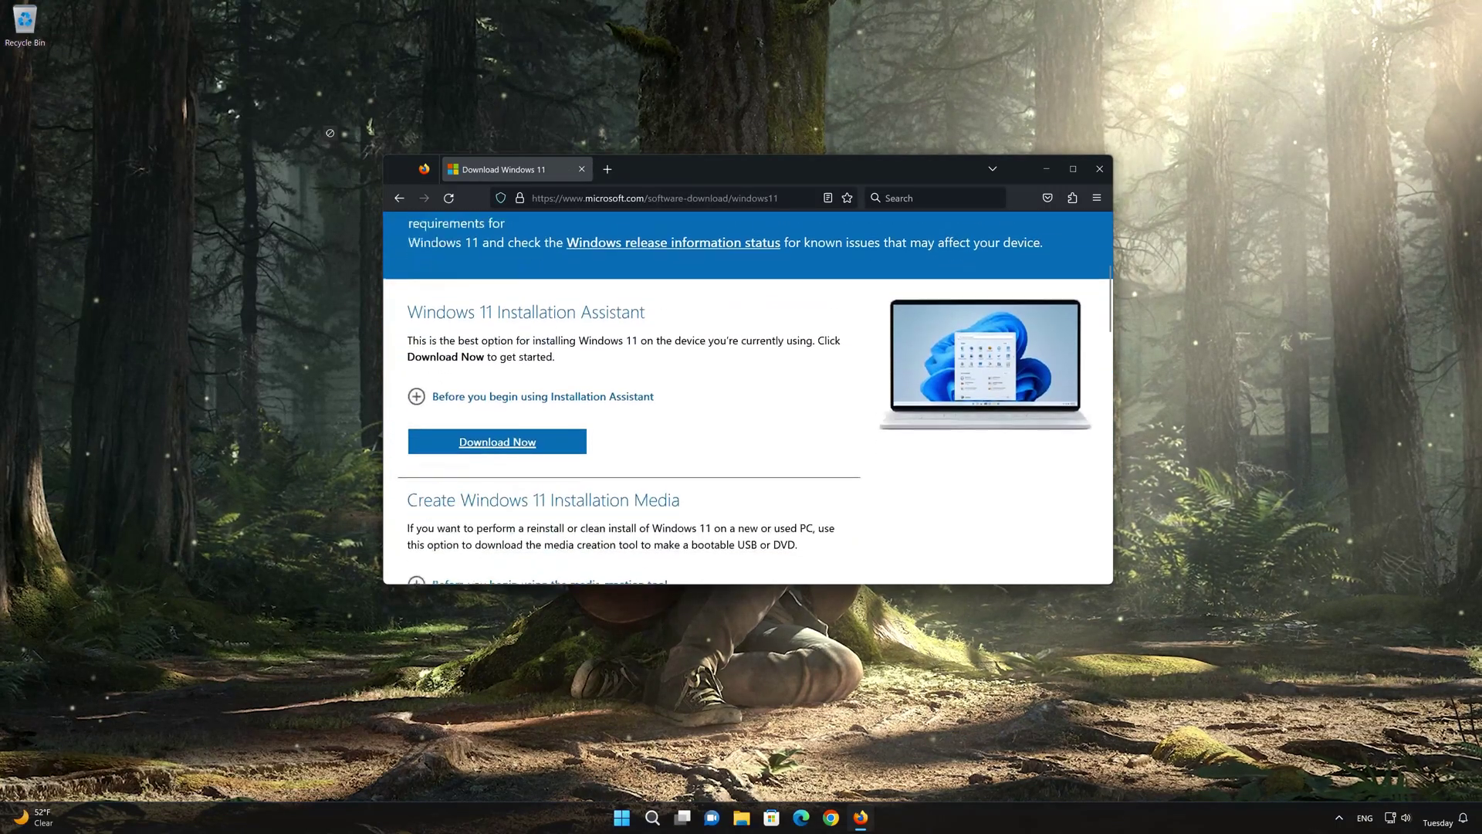
pyautogui.scroll(-1, 707, 320)
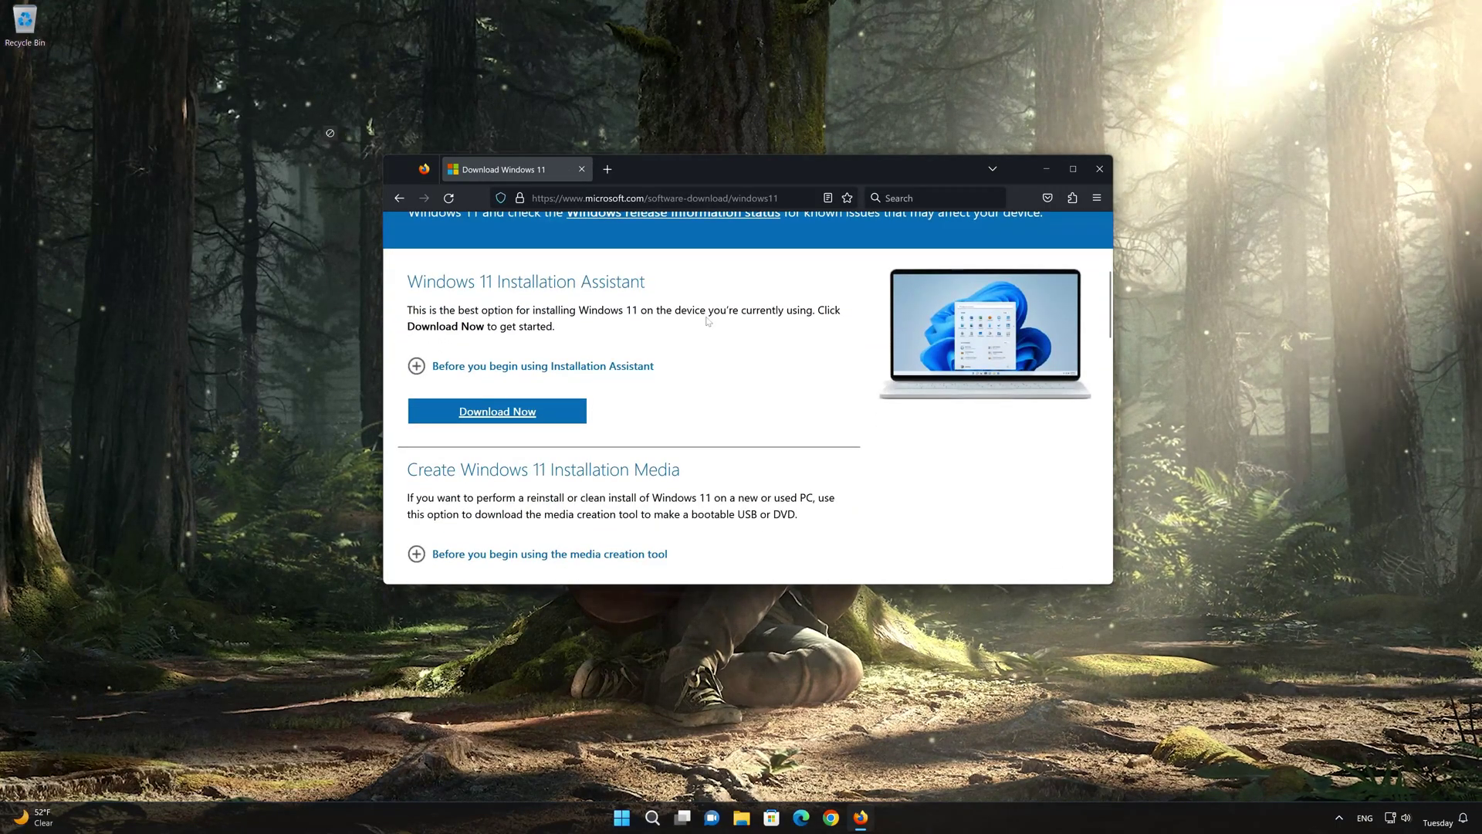
pyautogui.scroll(-4, 707, 321)
pyautogui.scroll(2, 707, 320)
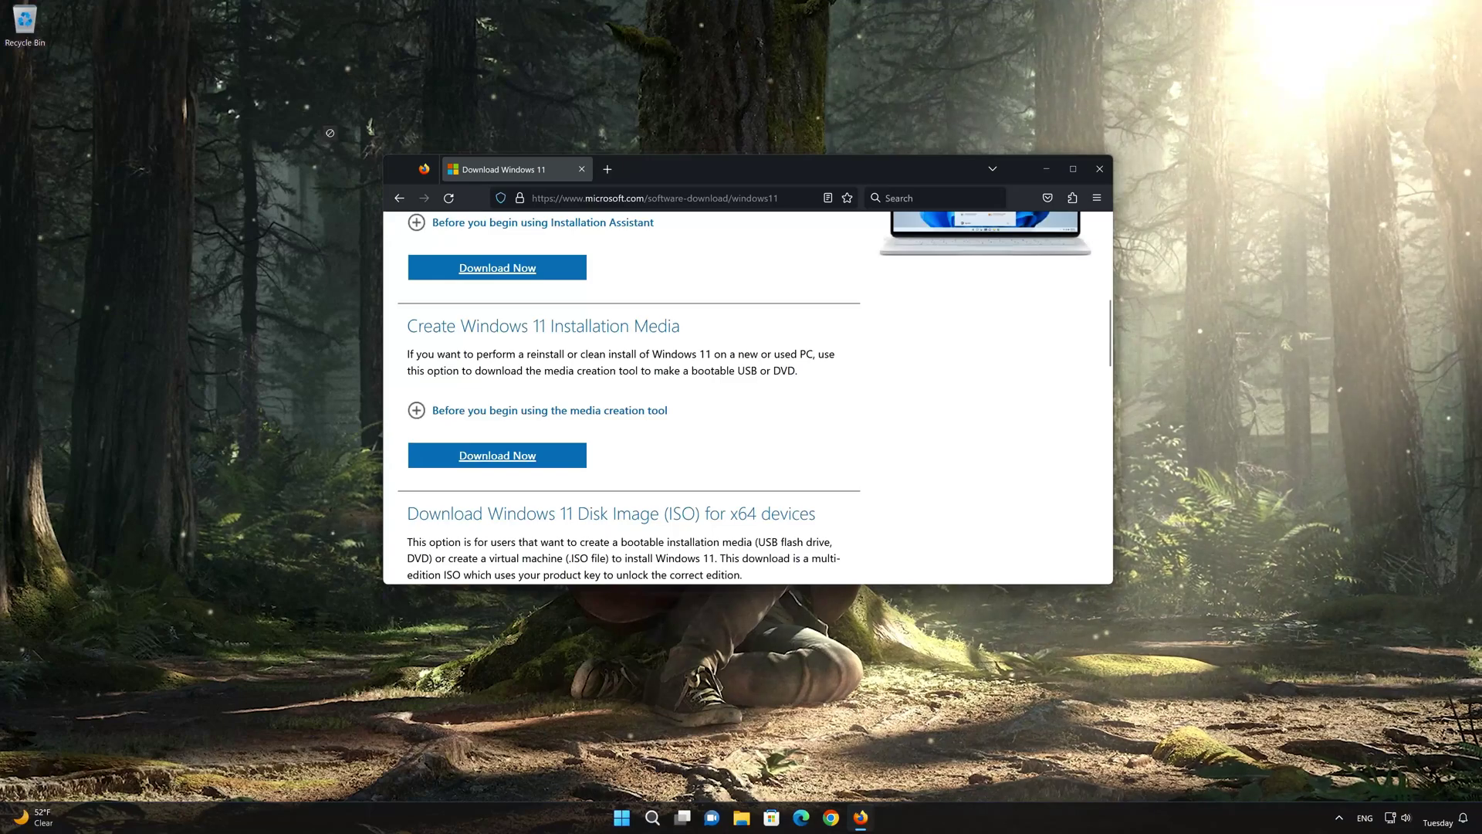
pyautogui.click(510, 462)
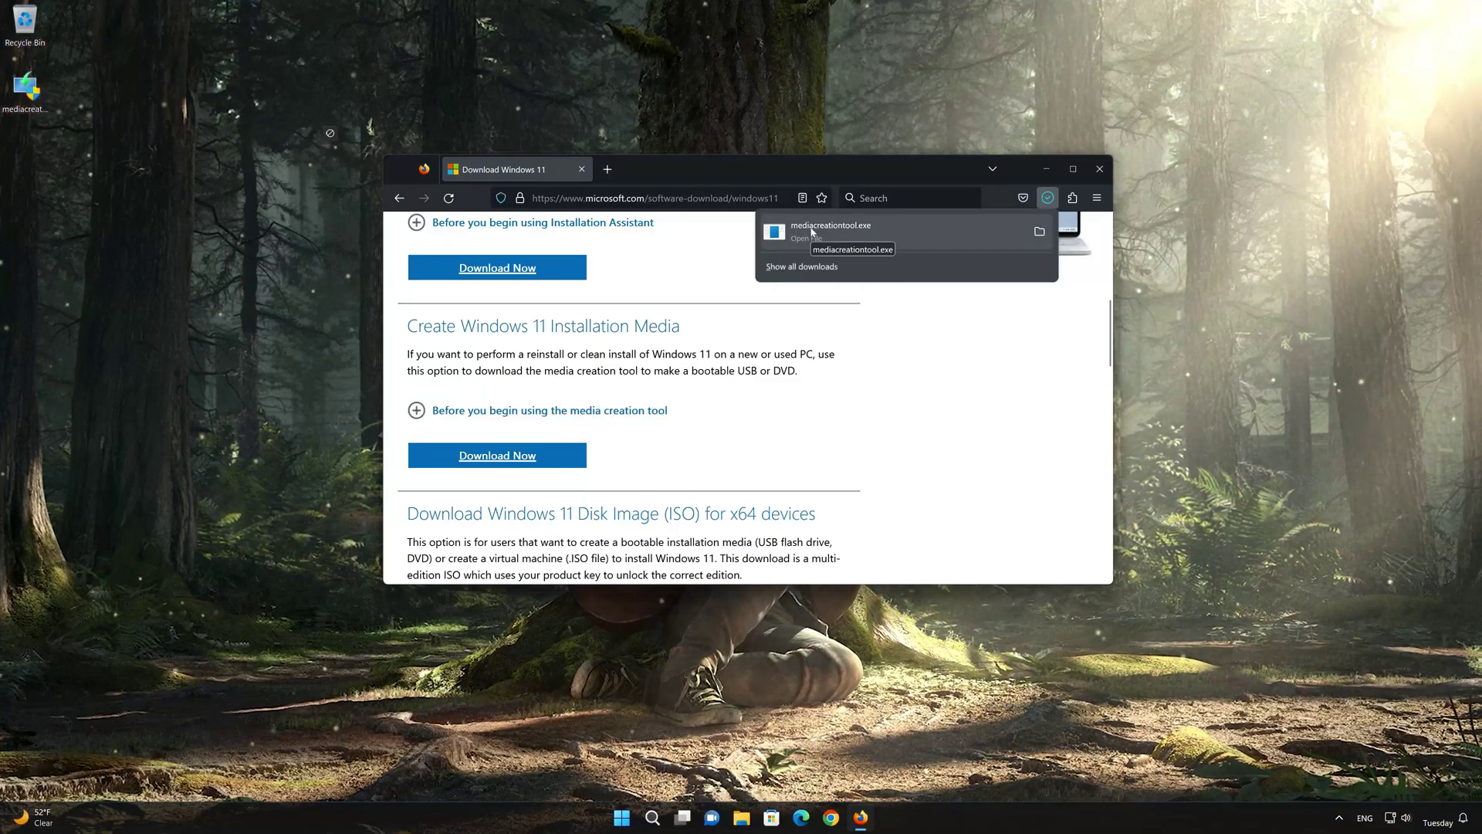
pyautogui.click(1100, 168)
pyautogui.click(1099, 169)
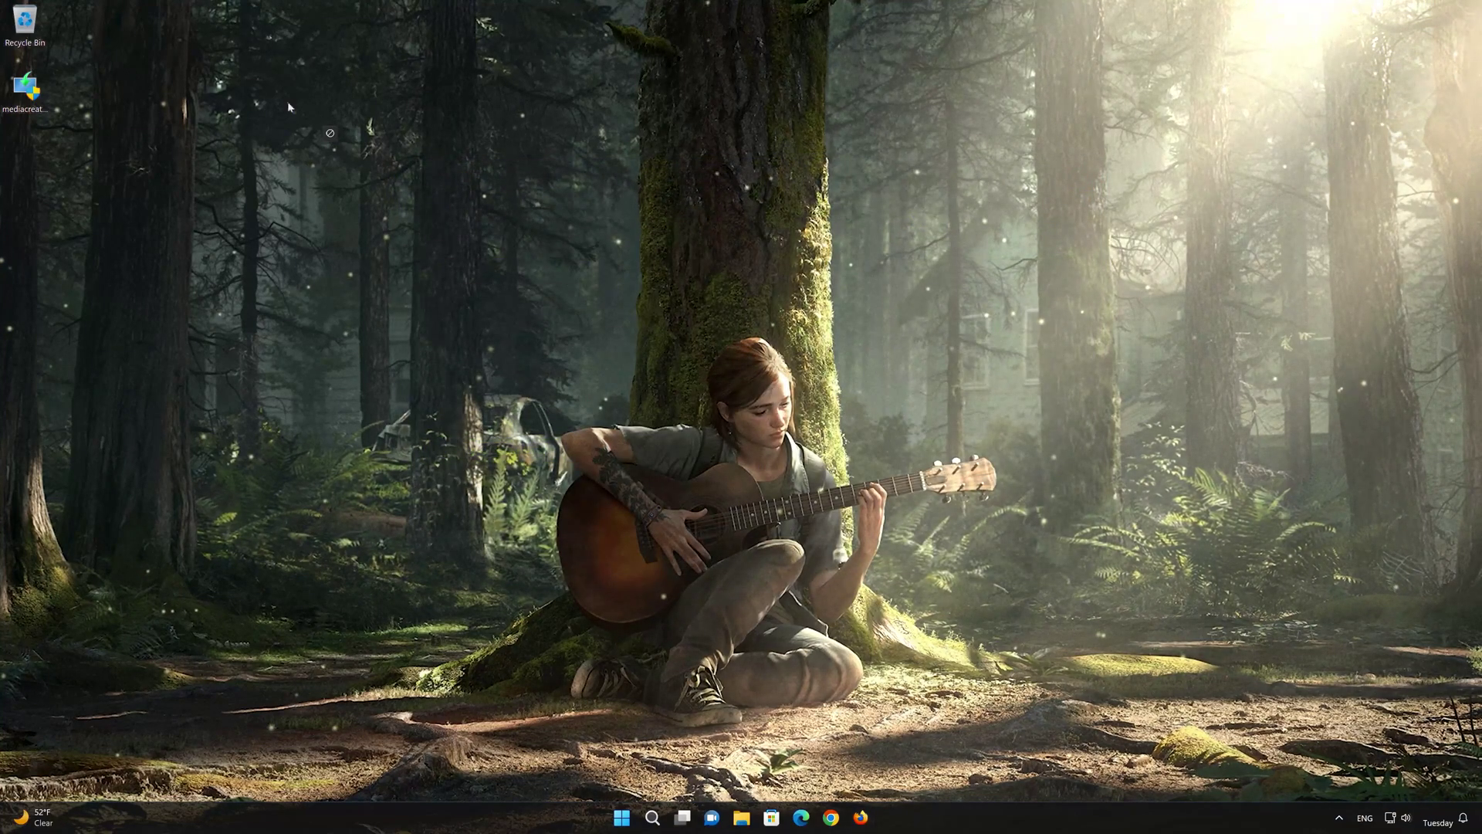
# Run mediacreationtool with changes allowed, accept the license terms, and keep the recommended English (United States) language and Windows 11 edition
pyautogui.doubleClick(31, 96)
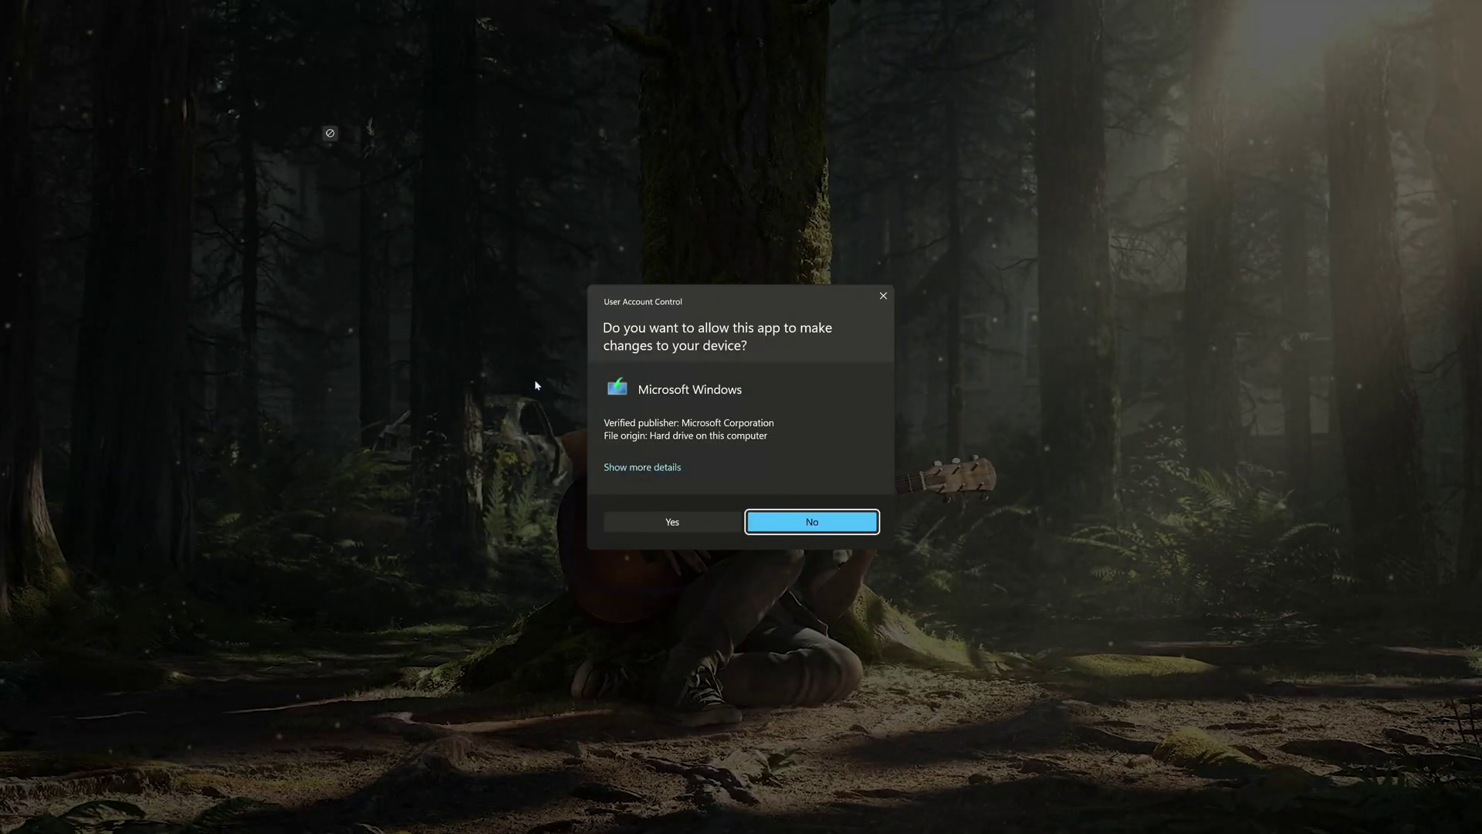
pyautogui.click(673, 522)
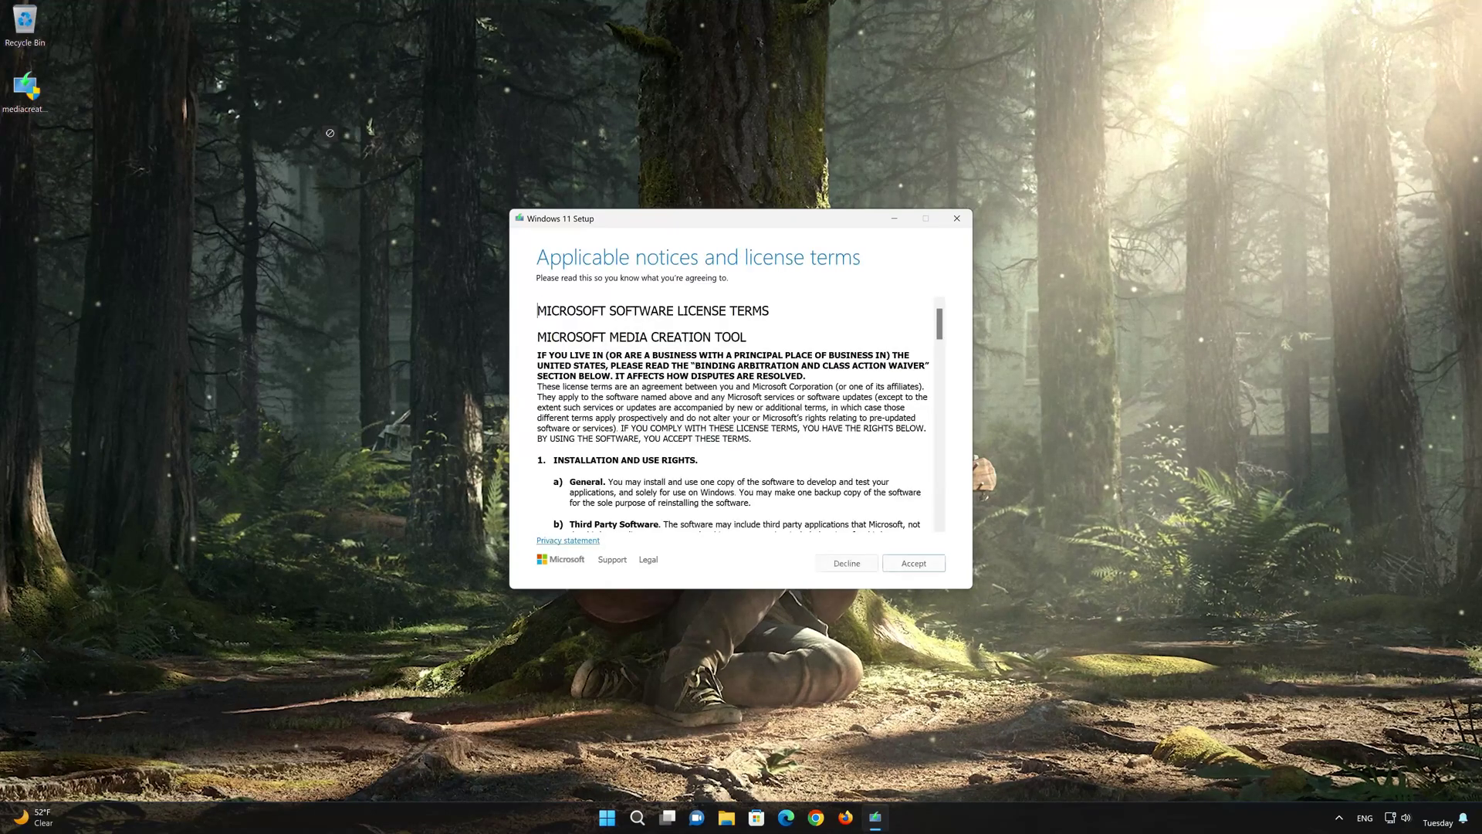
pyautogui.click(914, 564)
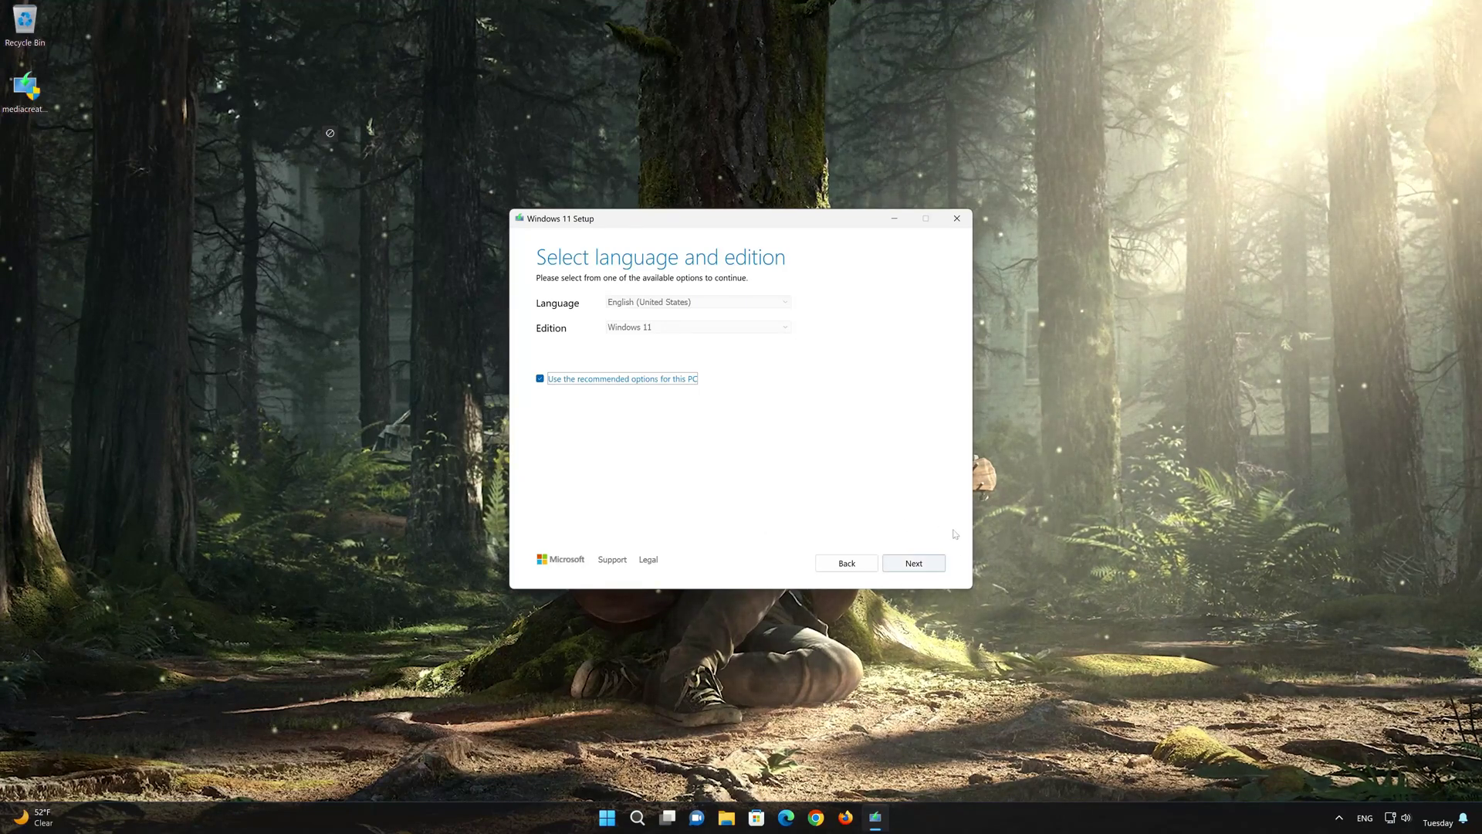
pyautogui.click(919, 565)
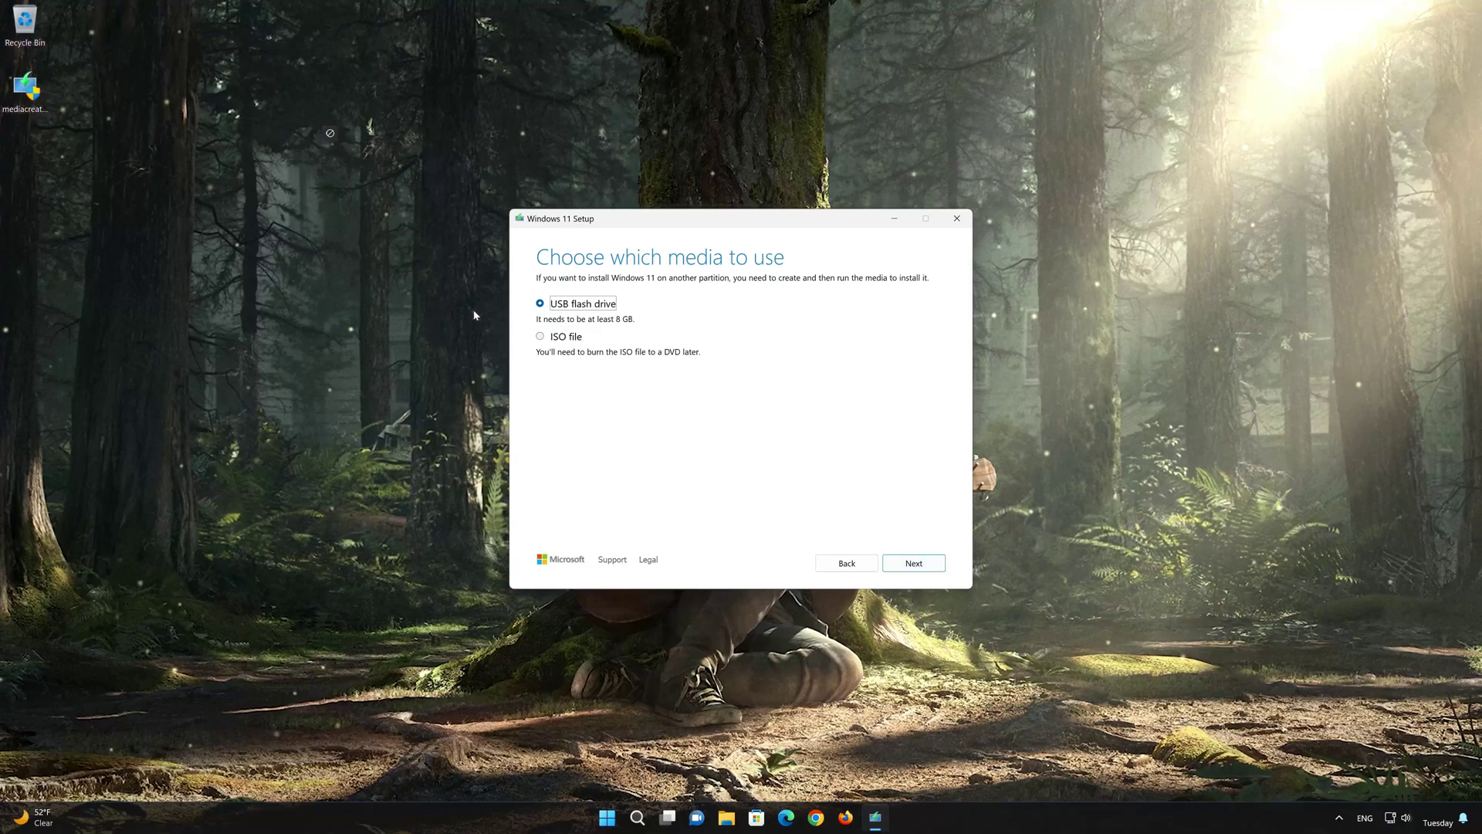
# Choose ISO file as the media and save it to the Desktop as Windows11
pyautogui.click(539, 337)
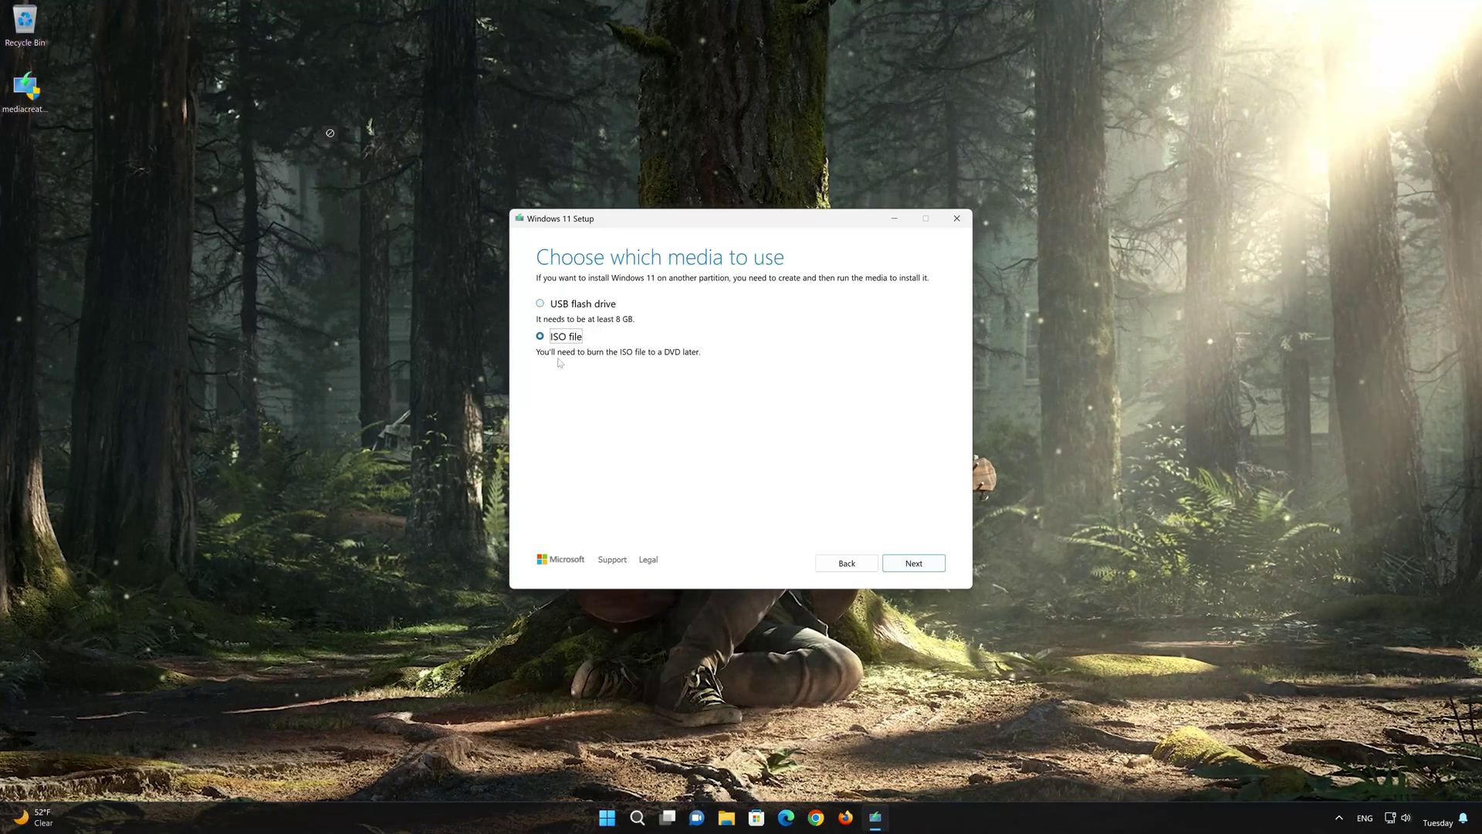
pyautogui.click(927, 564)
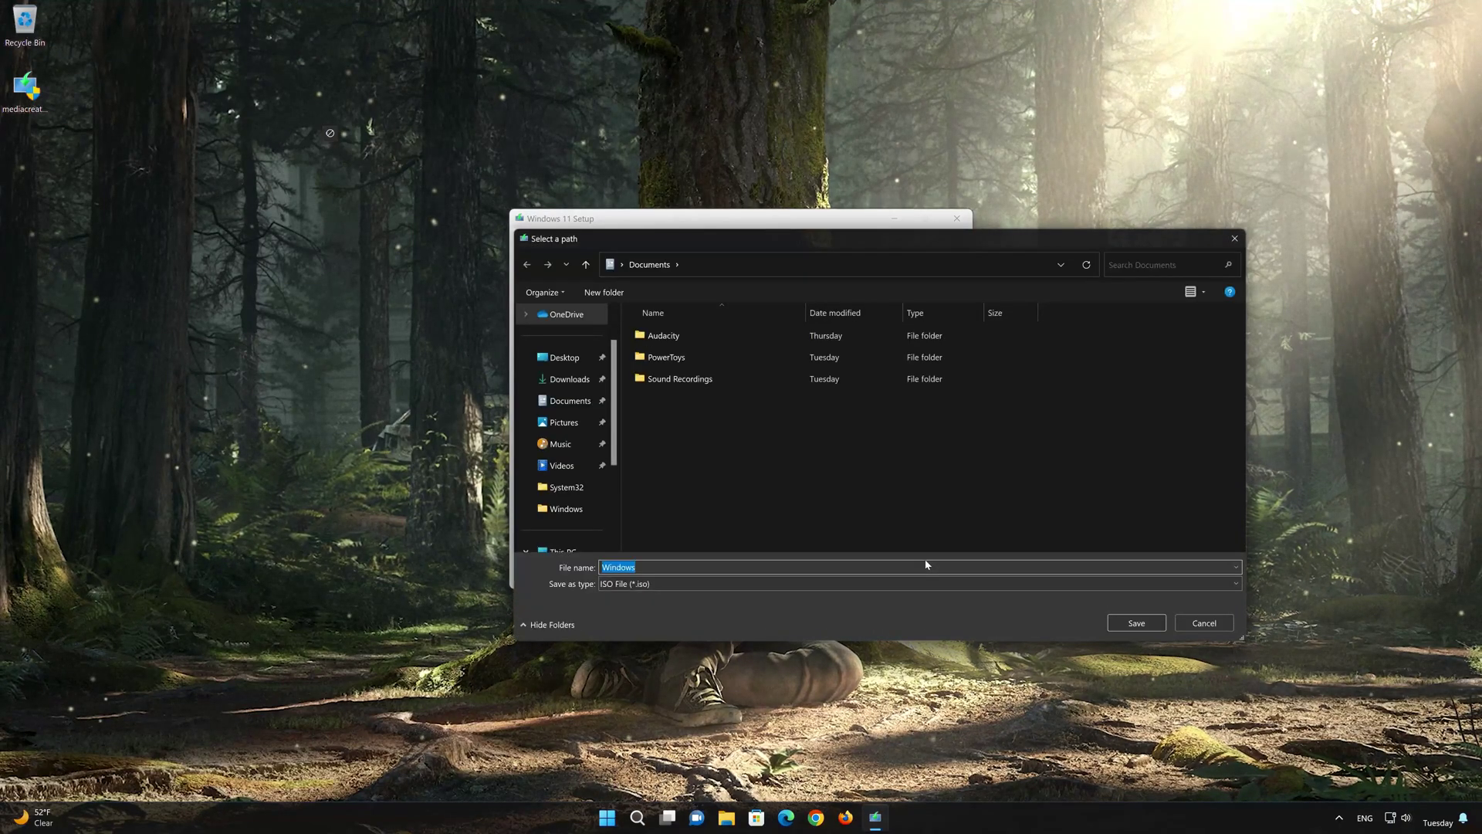
pyautogui.click(543, 358)
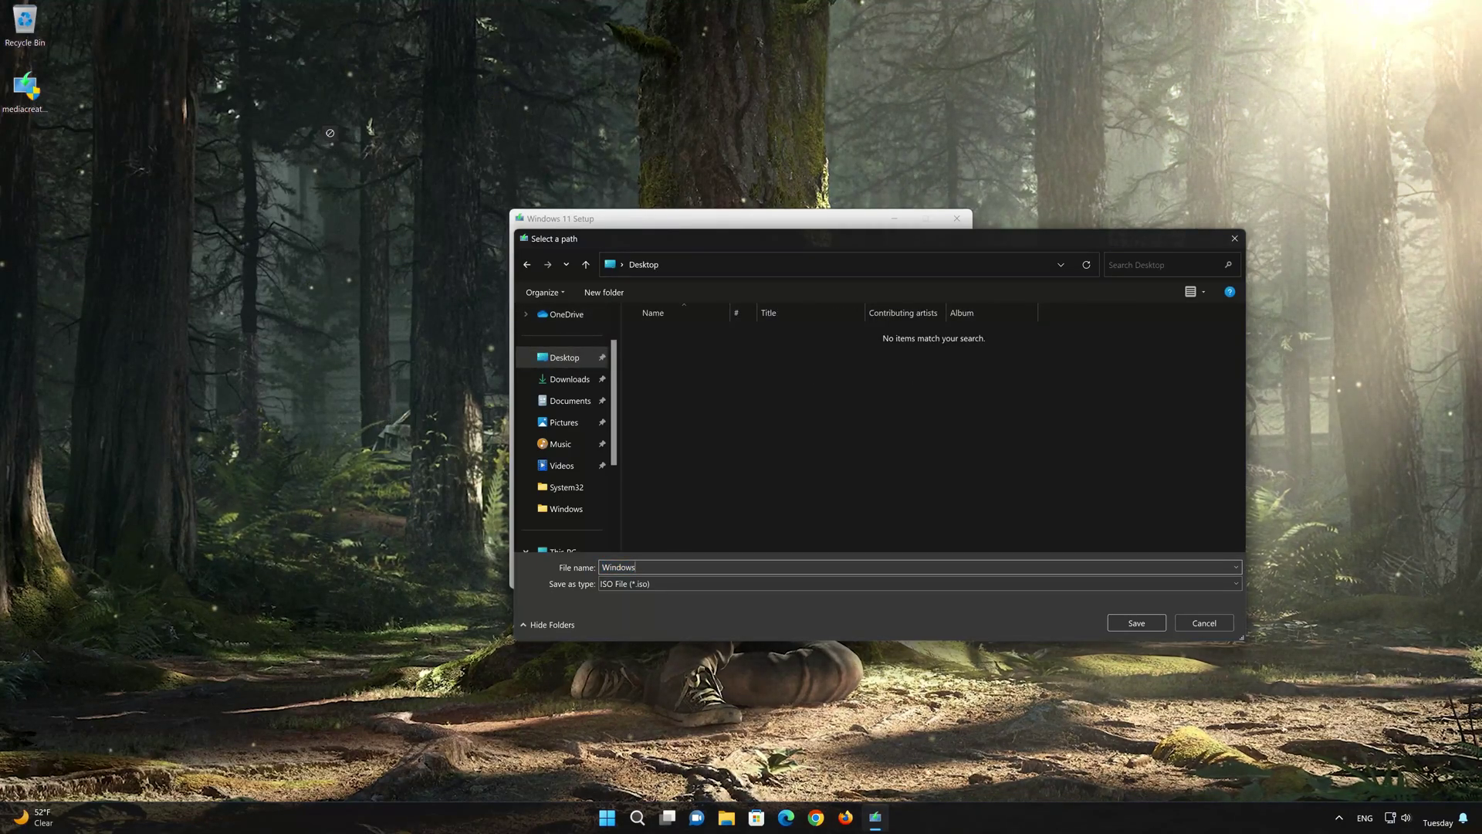
pyautogui.write('11')
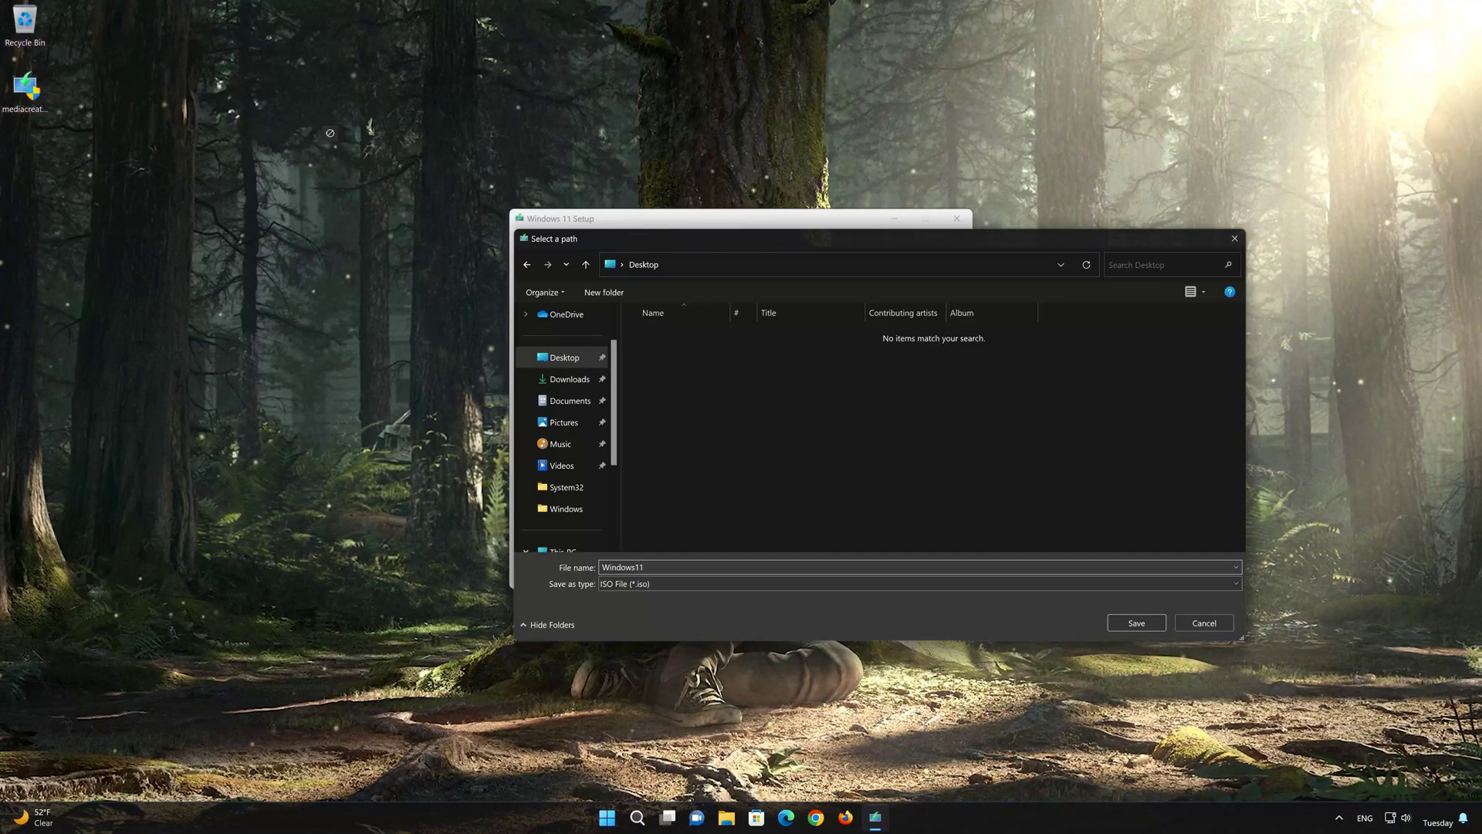
pyautogui.click(1148, 623)
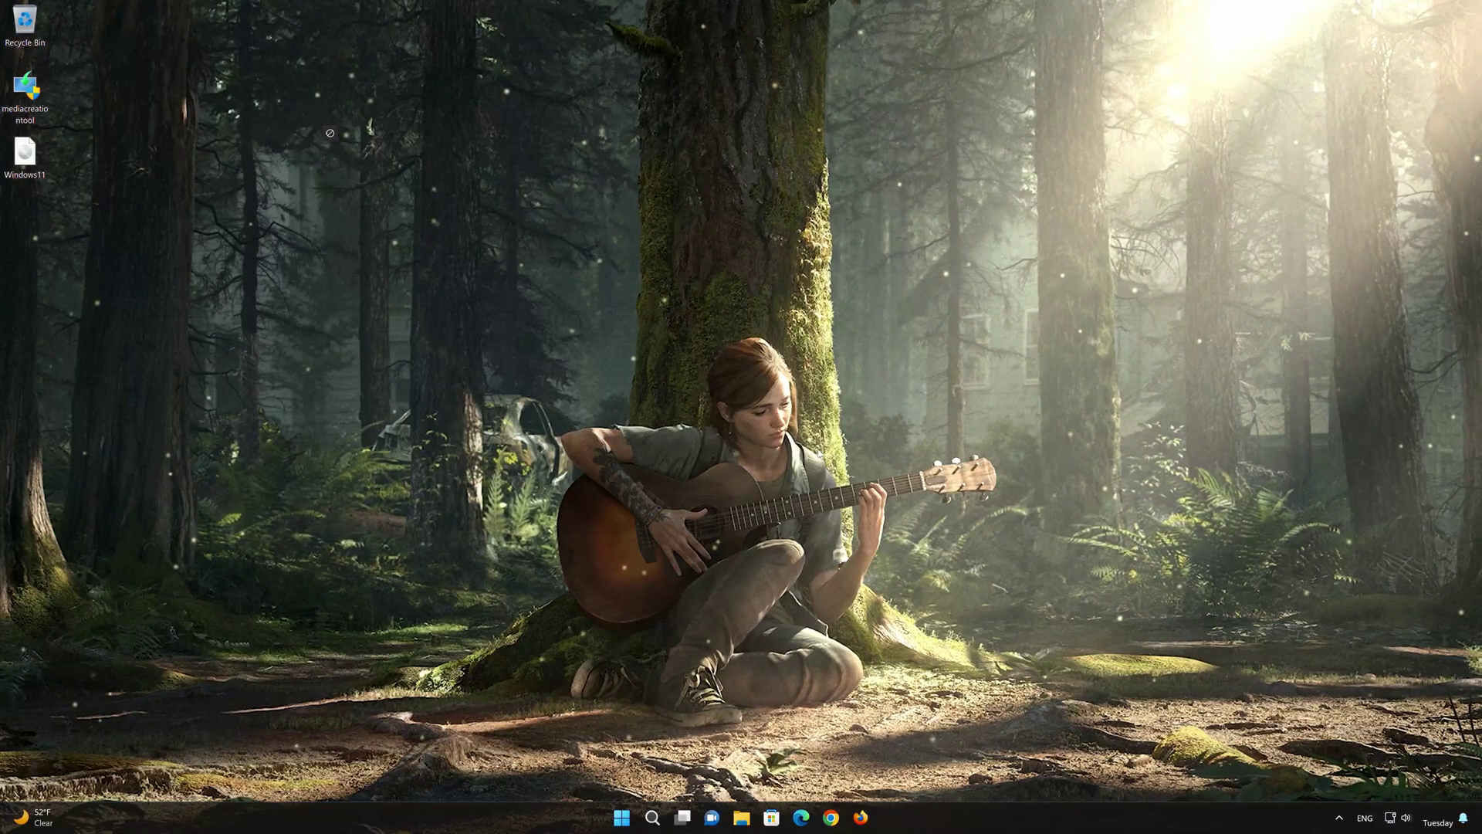
# Mount the Windows11 ISO from the desktop, run its setup application with changes allowed, and close the drive's folder window
pyautogui.click(26, 159)
pyautogui.doubleClick(26, 158)
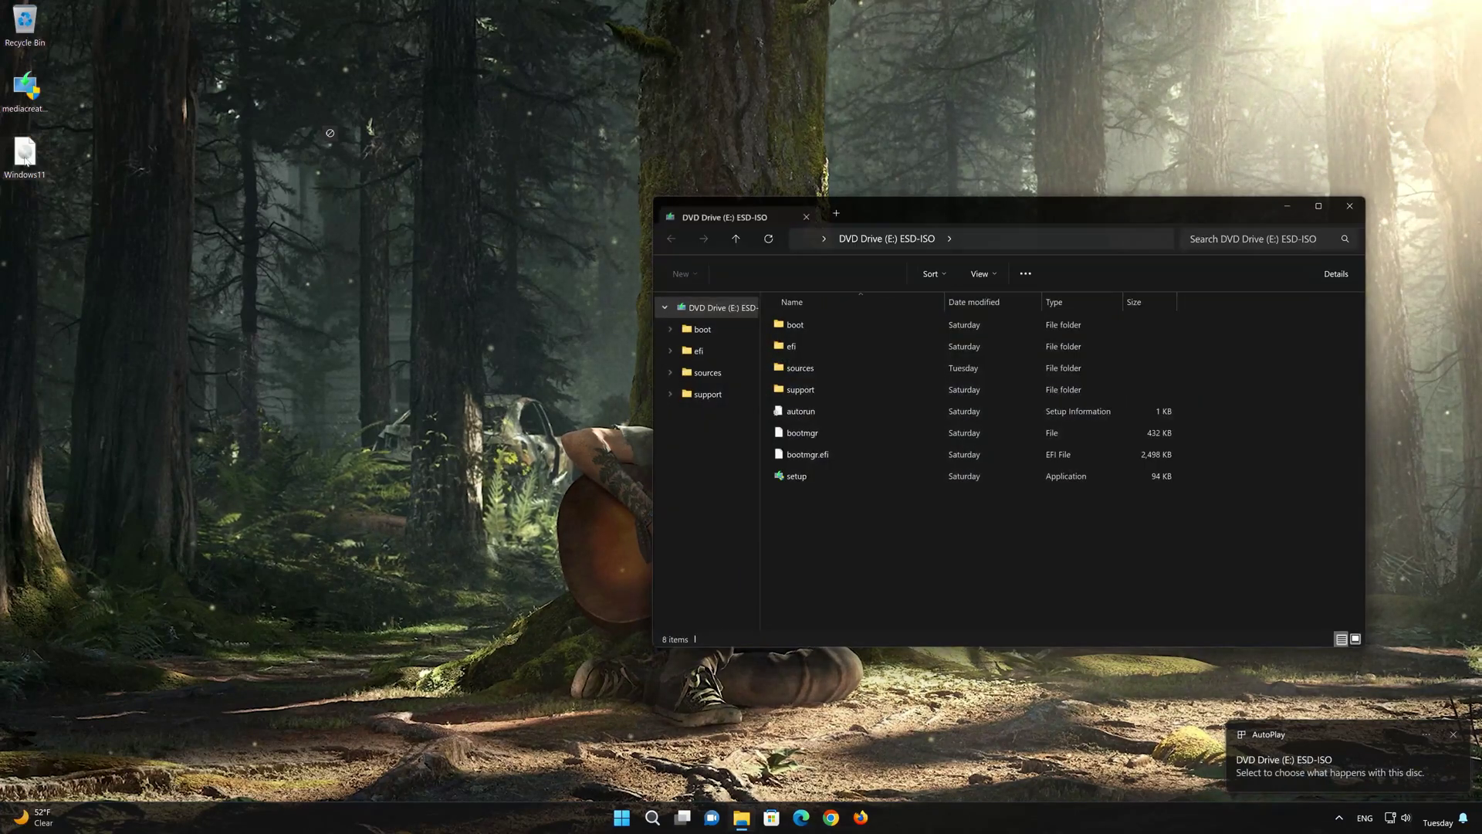
pyautogui.moveTo(901, 214); pyautogui.dragTo(752, 168)
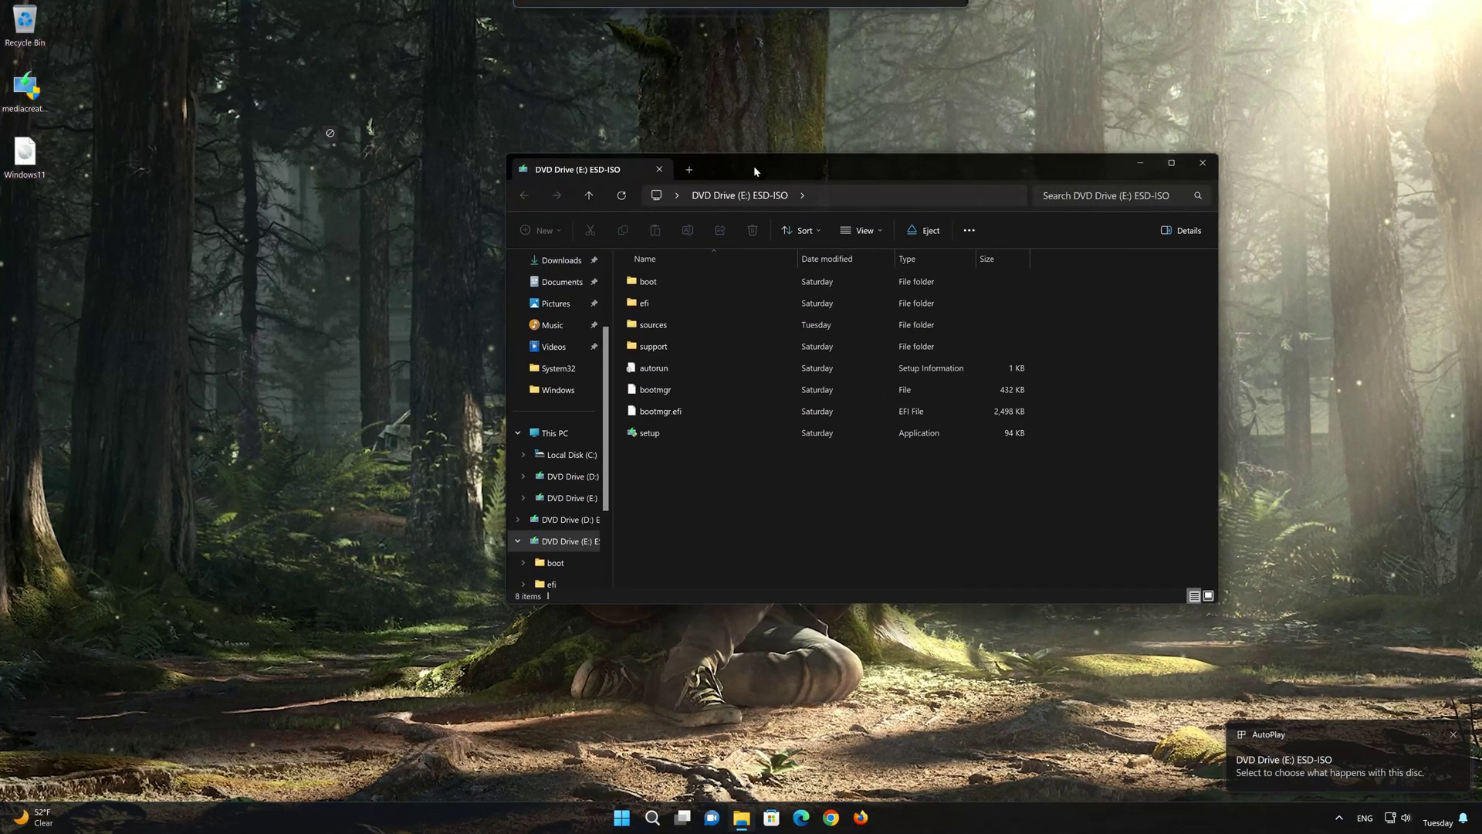
pyautogui.doubleClick(660, 435)
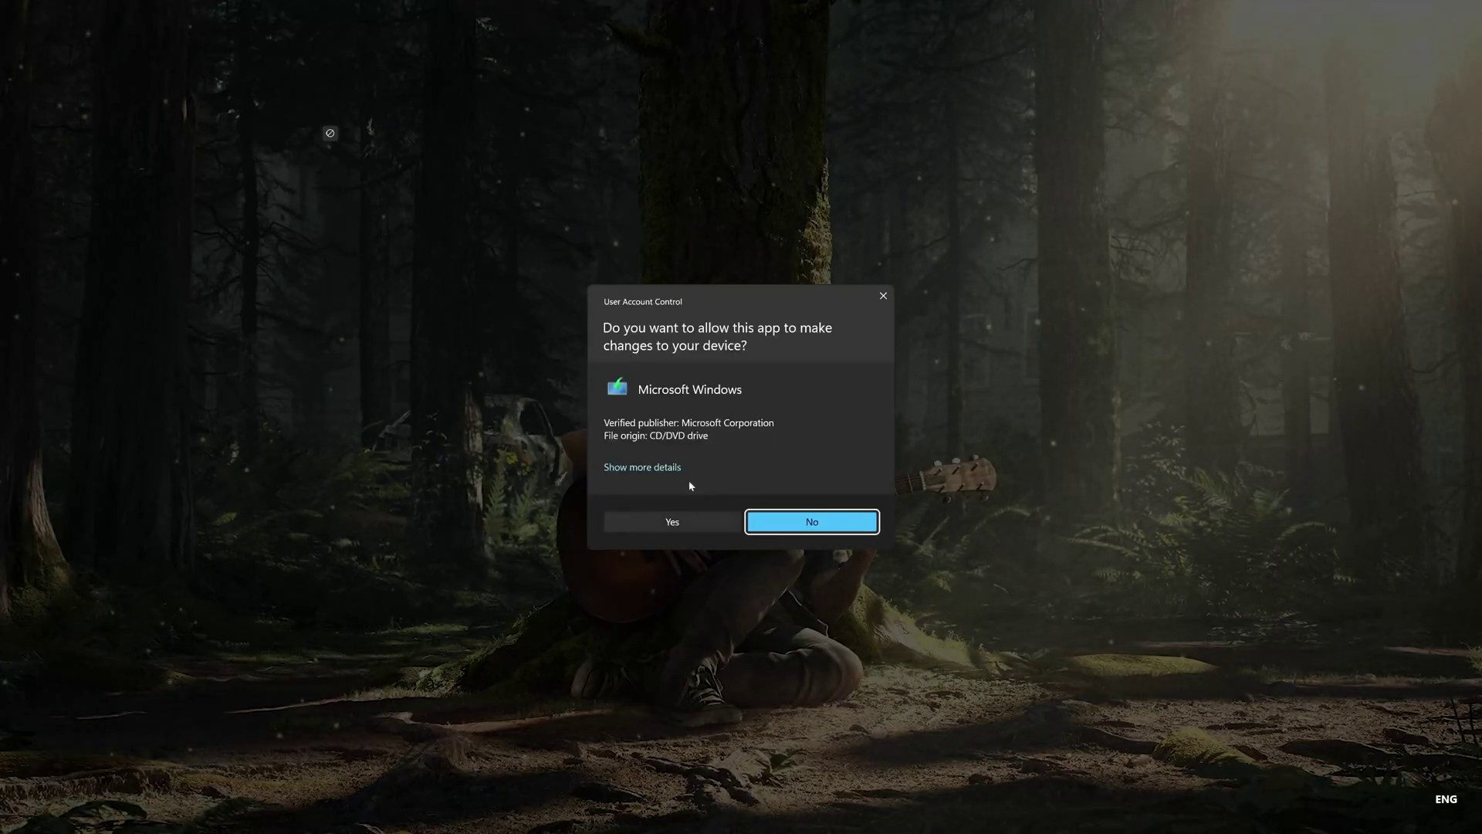
pyautogui.click(672, 522)
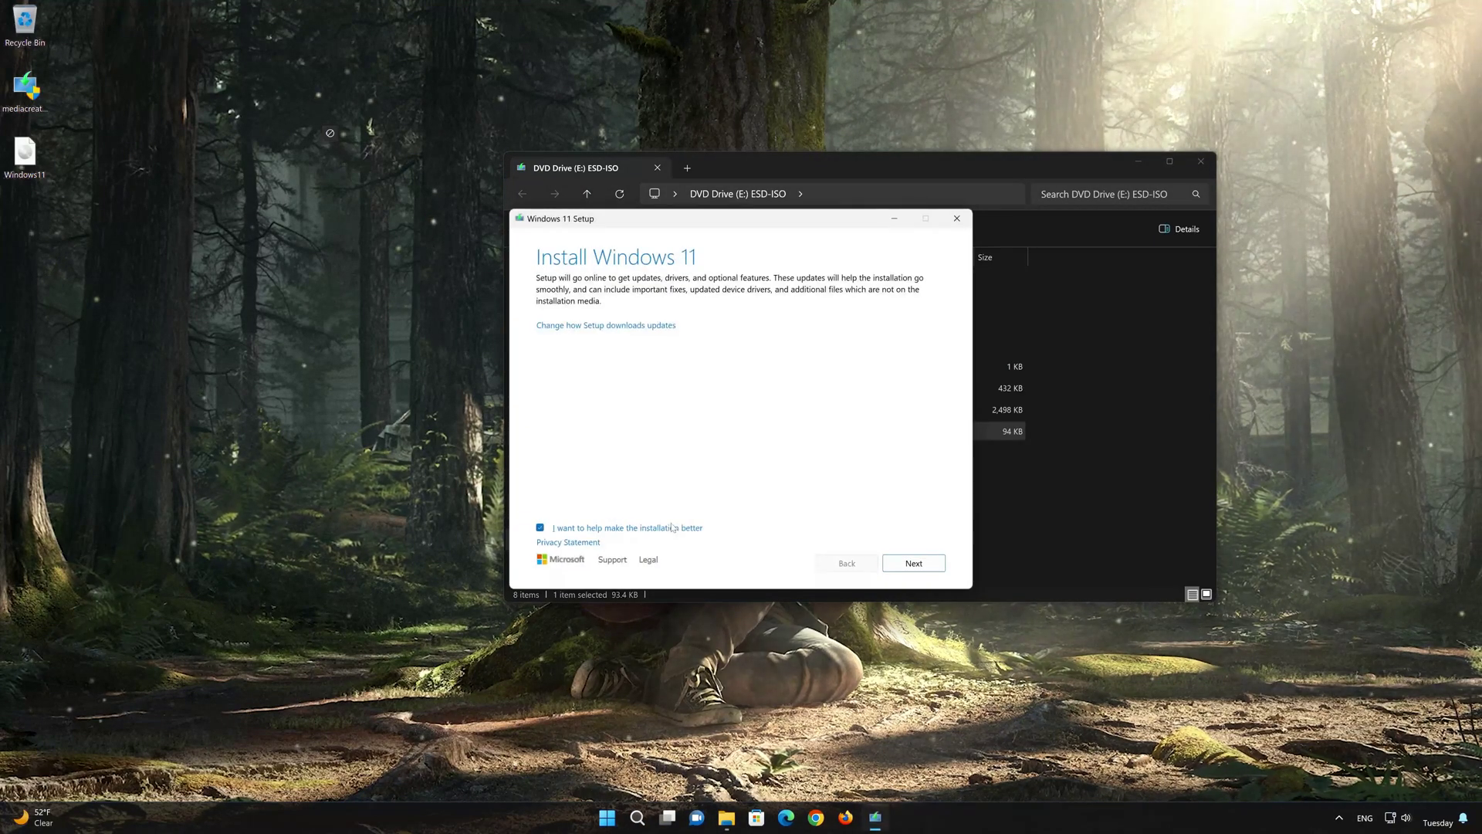
pyautogui.click(1202, 160)
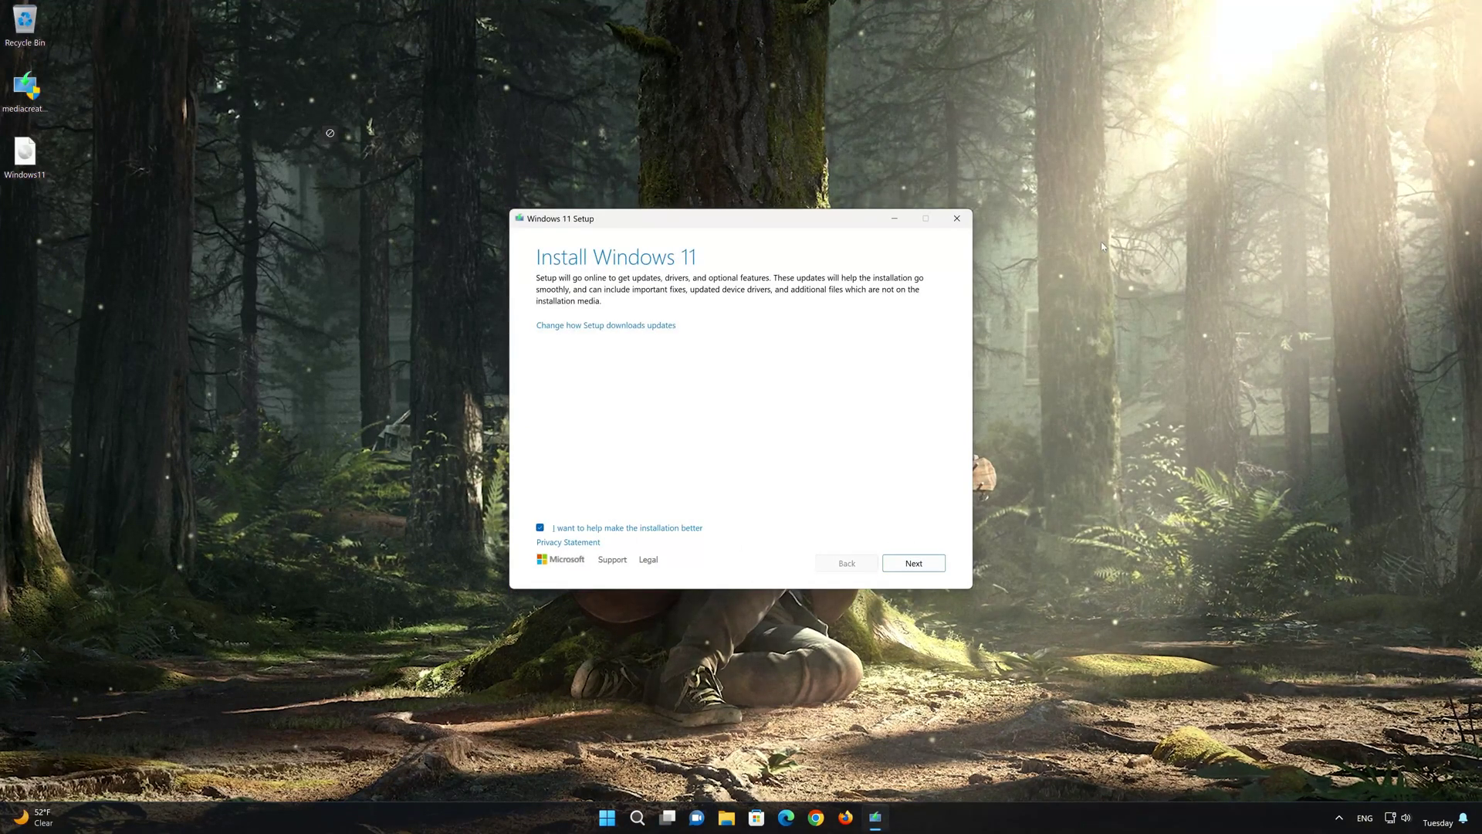
# Proceed through Windows 11 Setup, accept the license terms, and start installing Windows 11 Pro while keeping personal files and apps
pyautogui.click(915, 564)
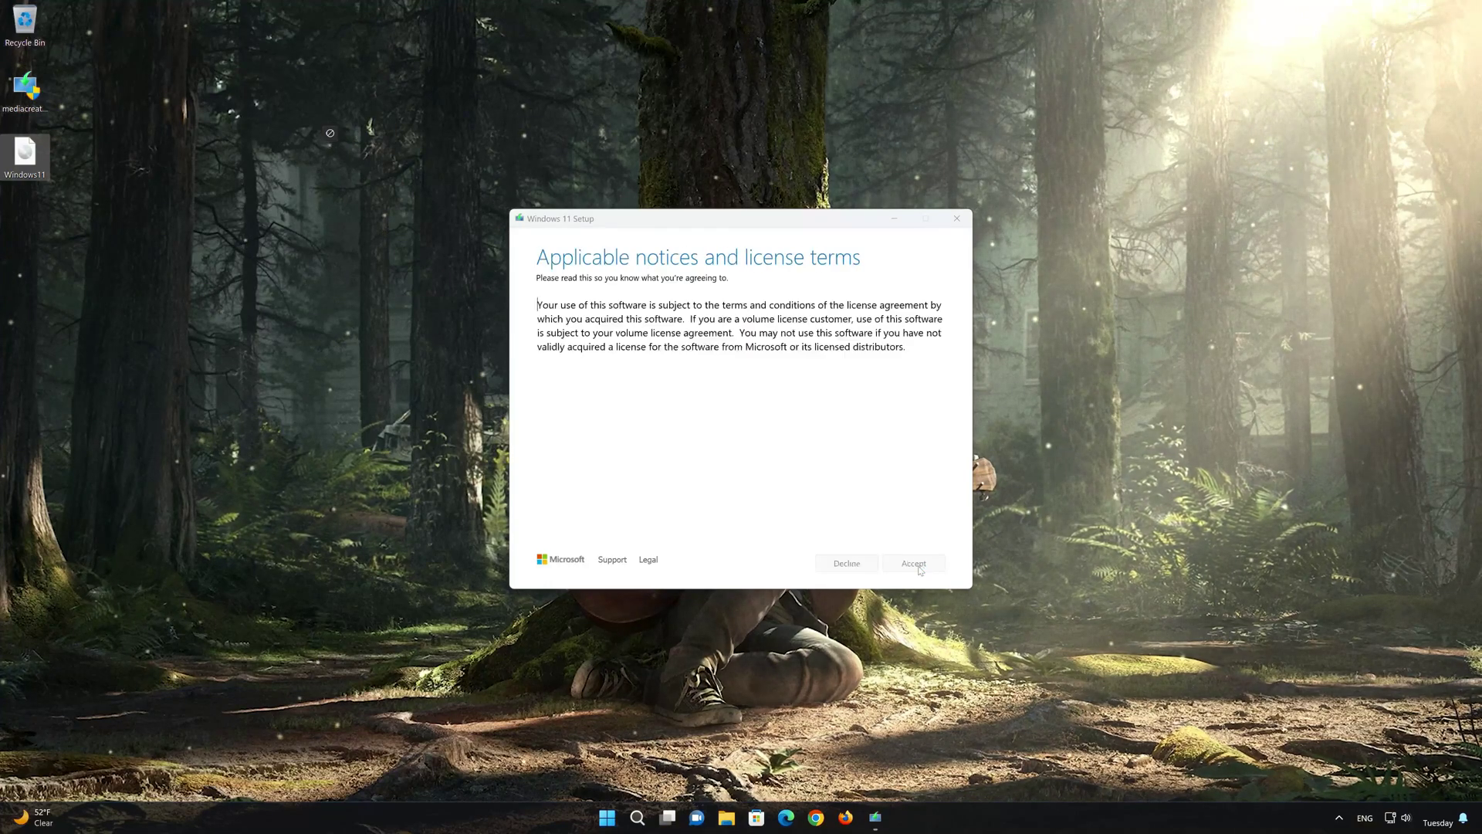
pyautogui.click(918, 564)
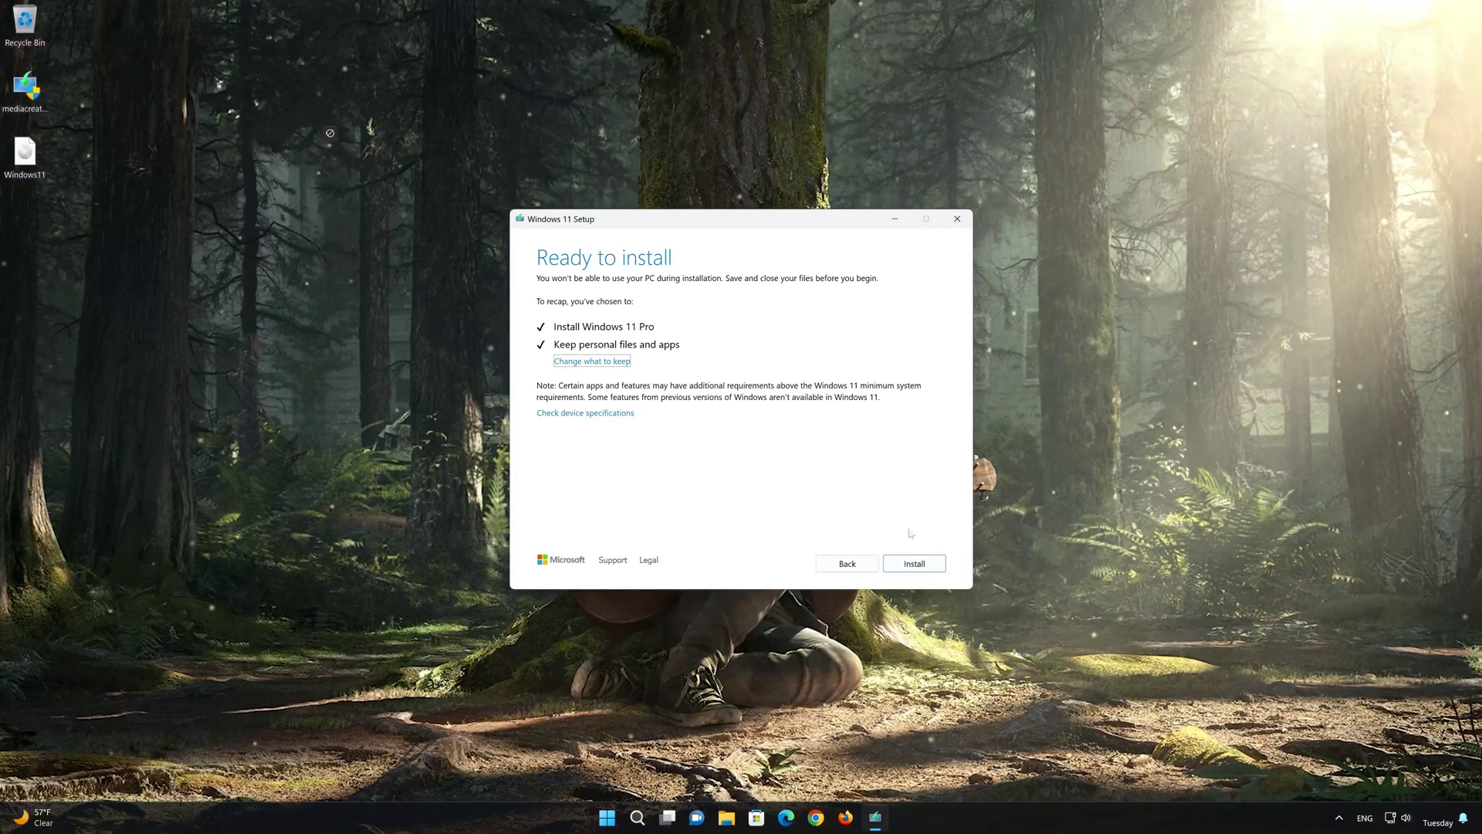
pyautogui.click(903, 568)
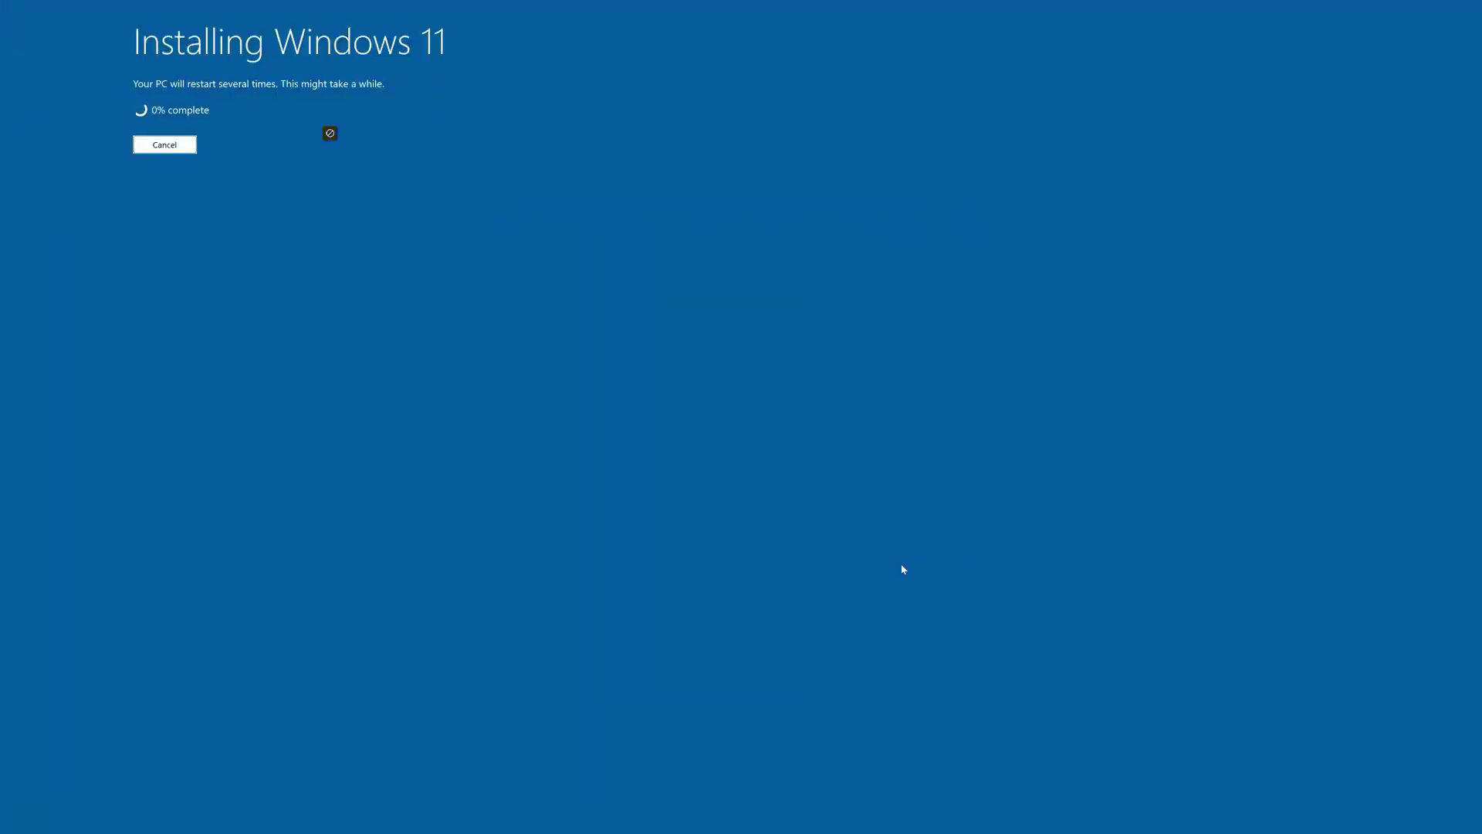